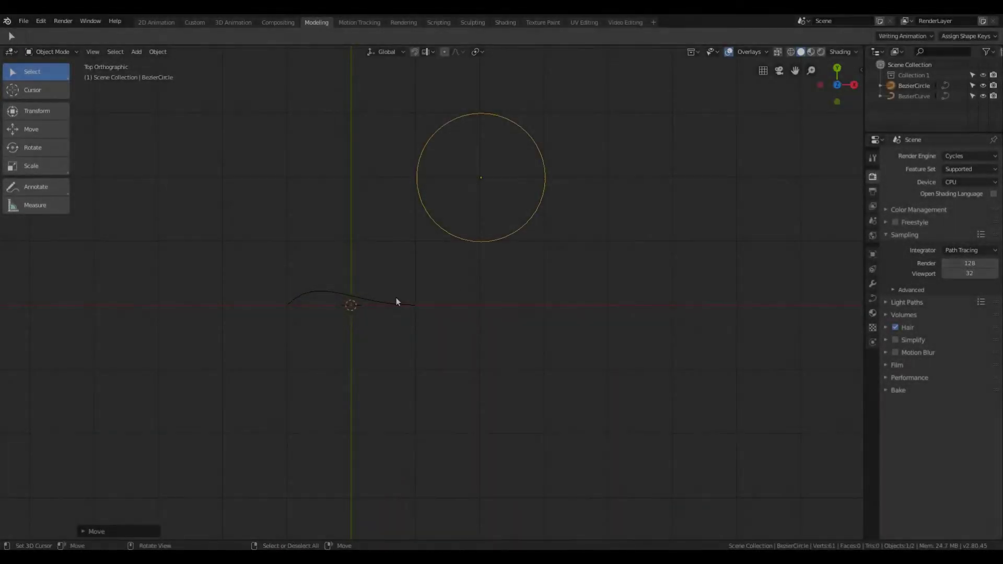
Step: Duplicate the Bezier curve, place the copy below the original, and edit the copy's control points
left_click(320, 294)
key("shift+d")
left_click(332, 391)
key("Tab")
key("x")
left_click(519, 351)
key("shift+space")
mouse_move(525, 436)
left_mouse_down()
mouse_move(627, 400)
mouse_move(566, 338)
mouse_move(605, 305)
left_mouse_up()
Step: Select all the curves and assign them as shape keys with Remove Original Curves enabled, selecting the resulting curve
key("Tab")
key("a")
left_click(889, 212)
left_click(941, 259)
left_click(346, 295)
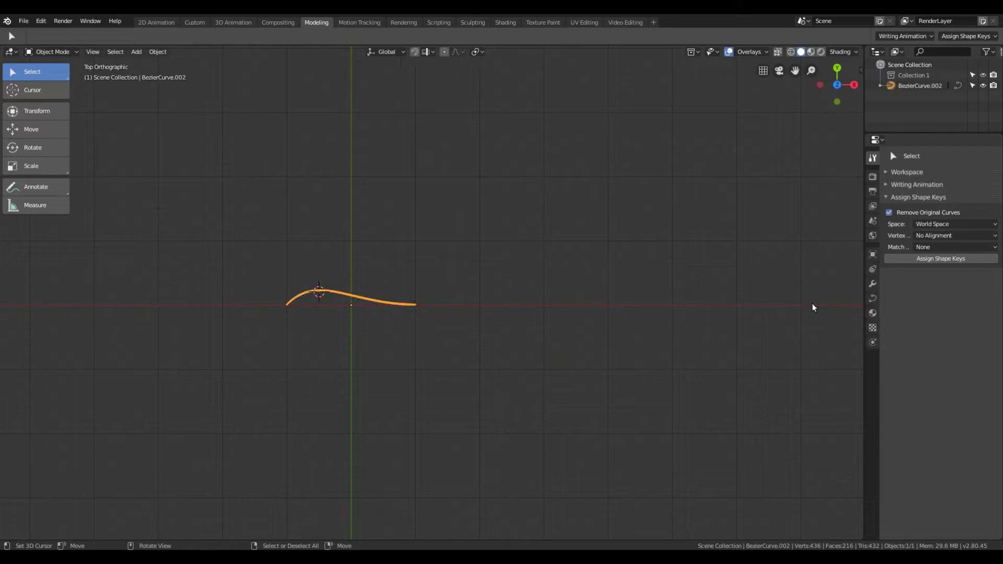
Step: Preview the morph of the combined curve by varying its shape key values
left_click(873, 299)
left_click_drag(962, 484, 940, 482)
left_click(922, 429)
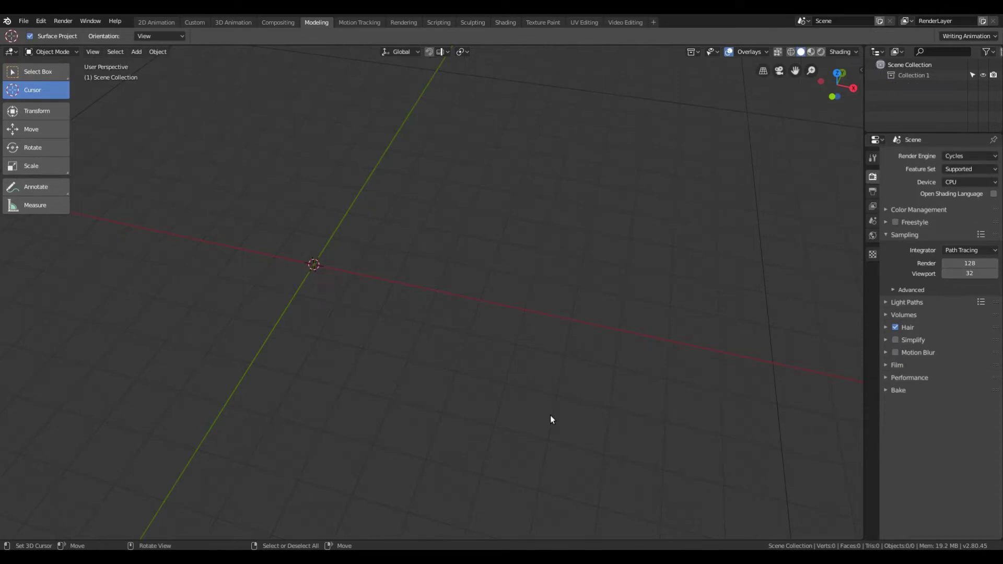
Step: Install the add-on file assignshapekey_2_8.py from the Desktop folder through the preferences
left_click(46, 21)
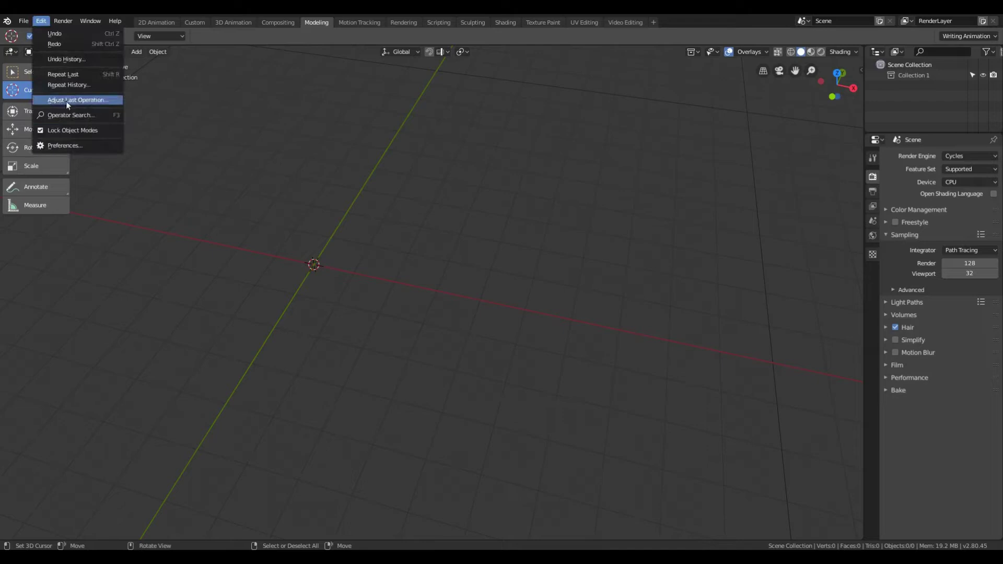
left_click(85, 145)
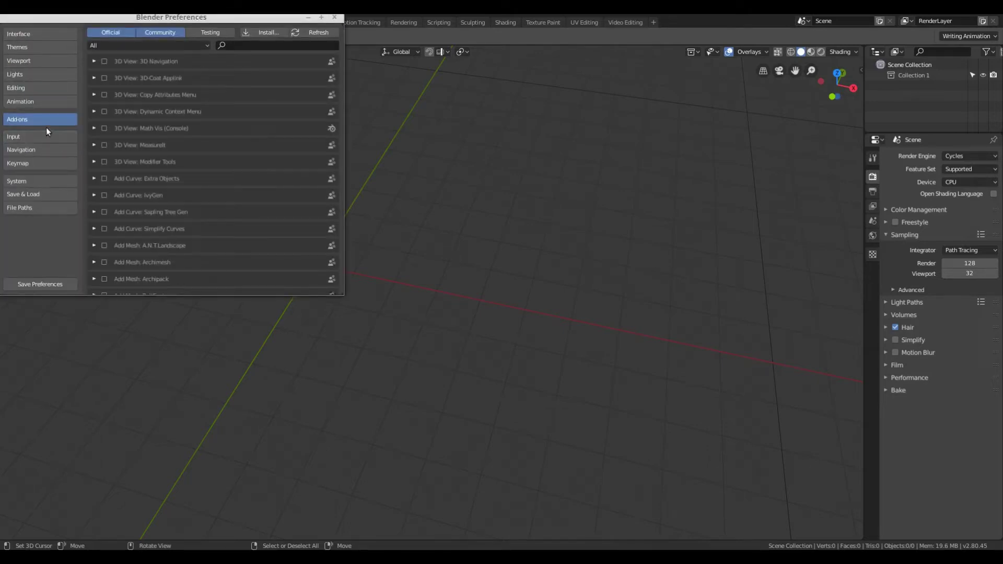
left_click(265, 32)
scroll(64, 70, "down", 3)
left_click(56, 82)
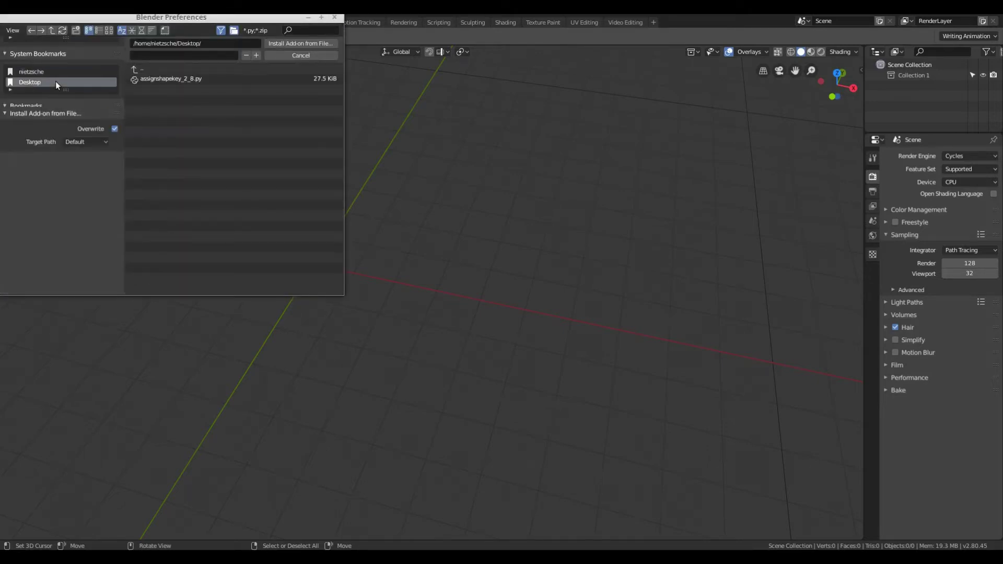
left_click(204, 79)
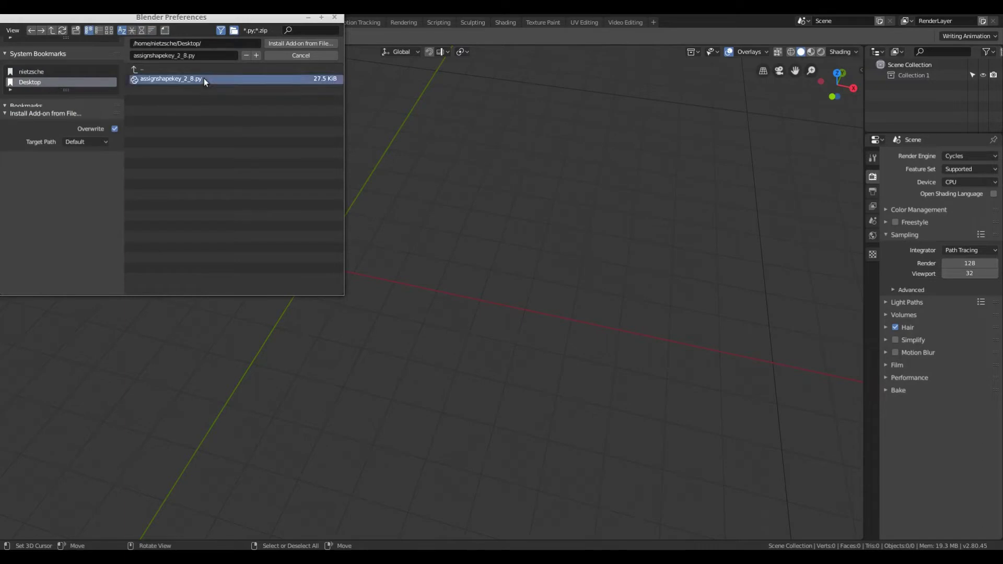
left_click(302, 43)
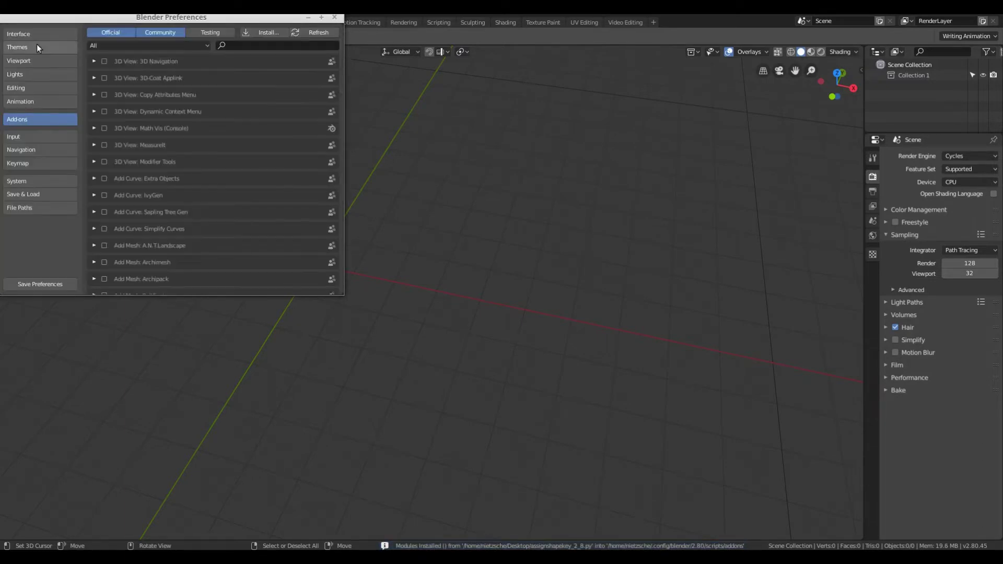
Step: Find the Animation: Assign Shape Keys add-on, enable it, save the preferences and close them
left_click(259, 46)
type("assi")
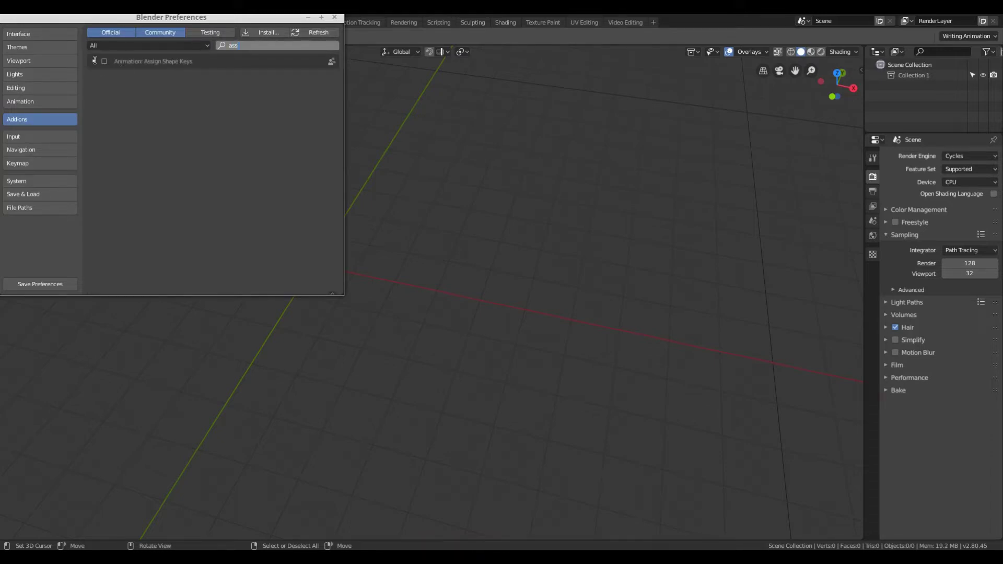
left_click(104, 62)
left_click(105, 62)
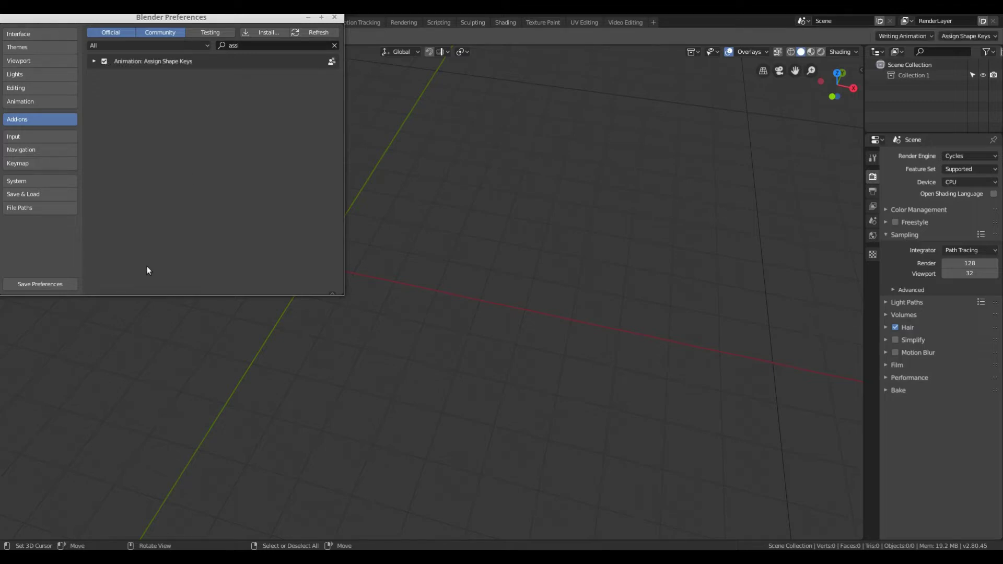
left_click(48, 284)
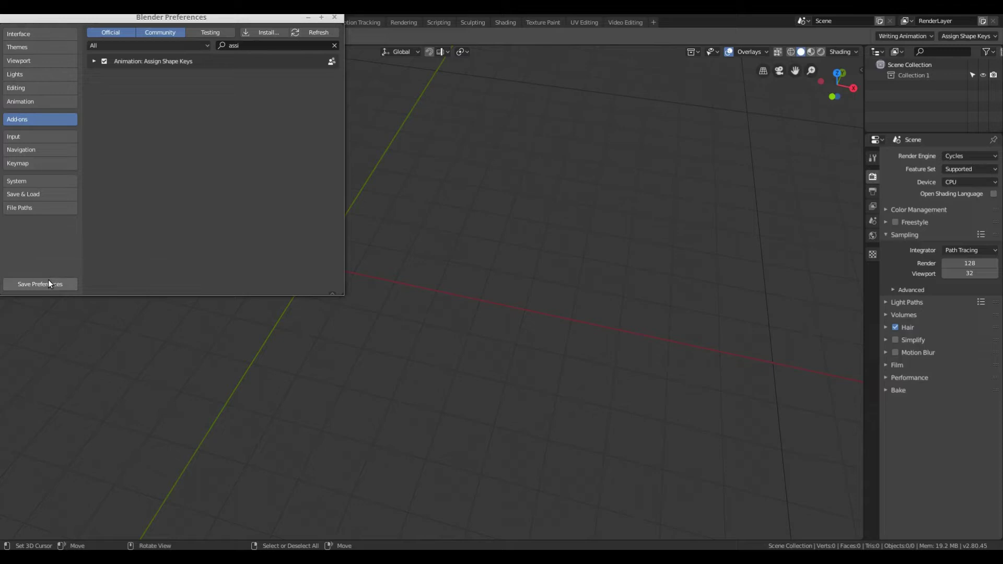
left_click(335, 18)
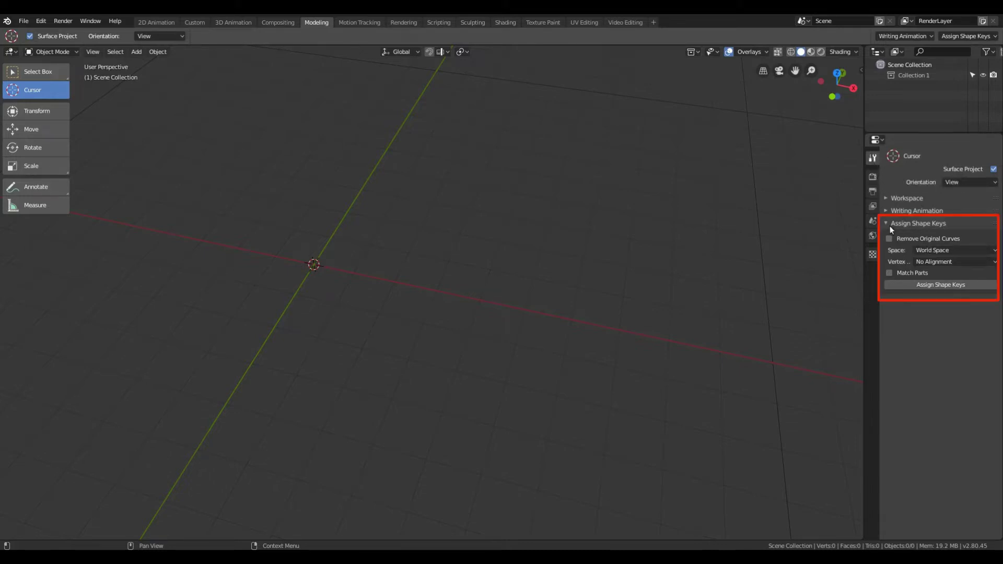
Step: Add a Bezier curve at the world origin, working in the top orthographic view
middle_click_drag(434, 285, 453, 294)
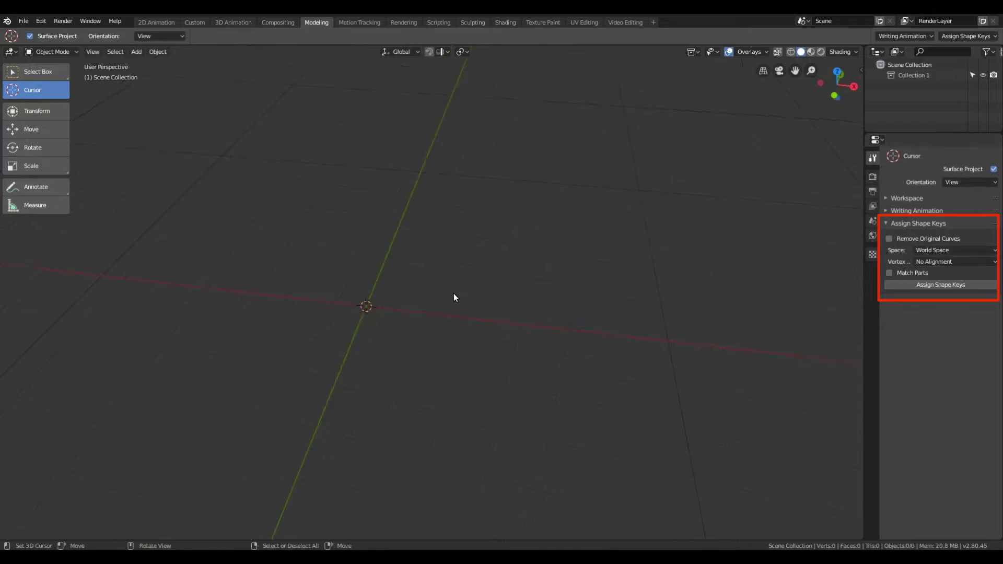
key("KP_7")
middle_click_drag(424, 272, 463, 446, "shift")
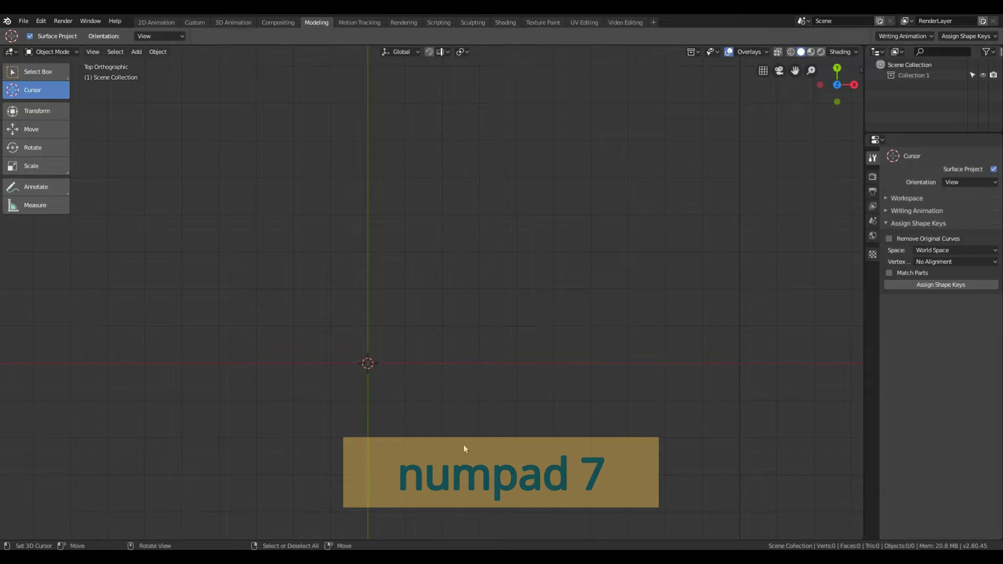
key("shift+a")
mouse_move(456, 362)
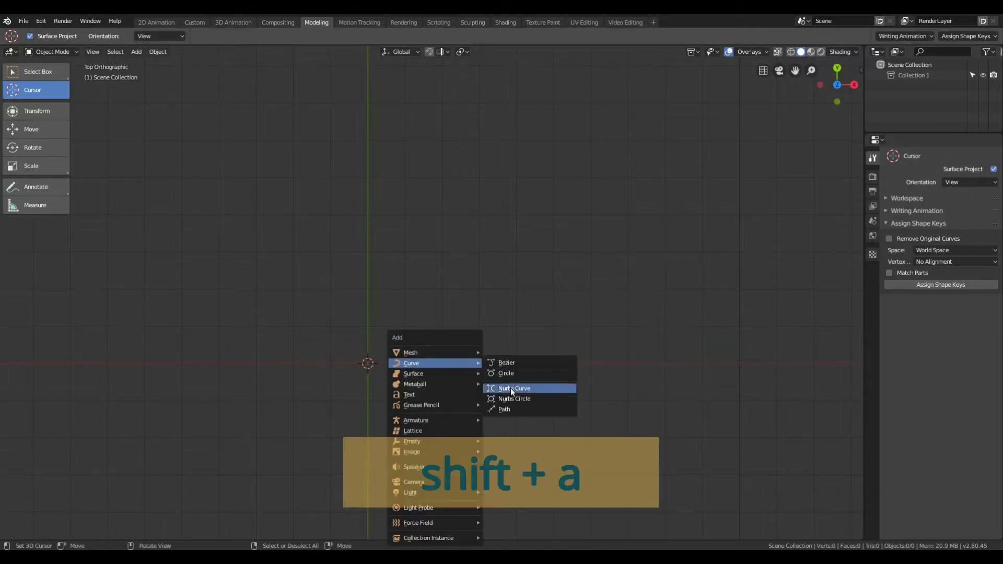
left_click(521, 360)
scroll(481, 347, "up", 5)
Step: Straighten the Bezier curve in Edit Mode by scaling the handles of its left control point to 0
key("Tab")
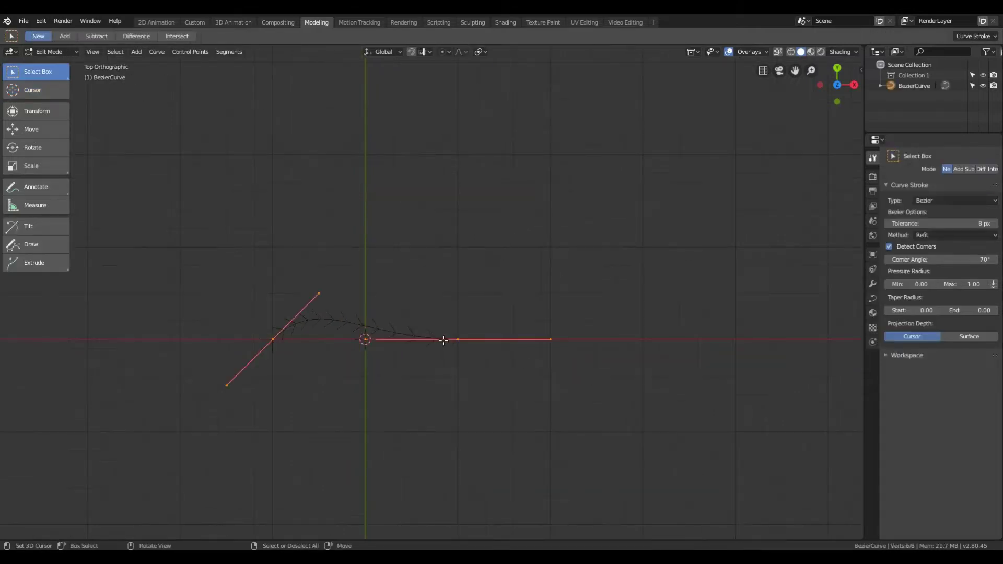
right_click(319, 294)
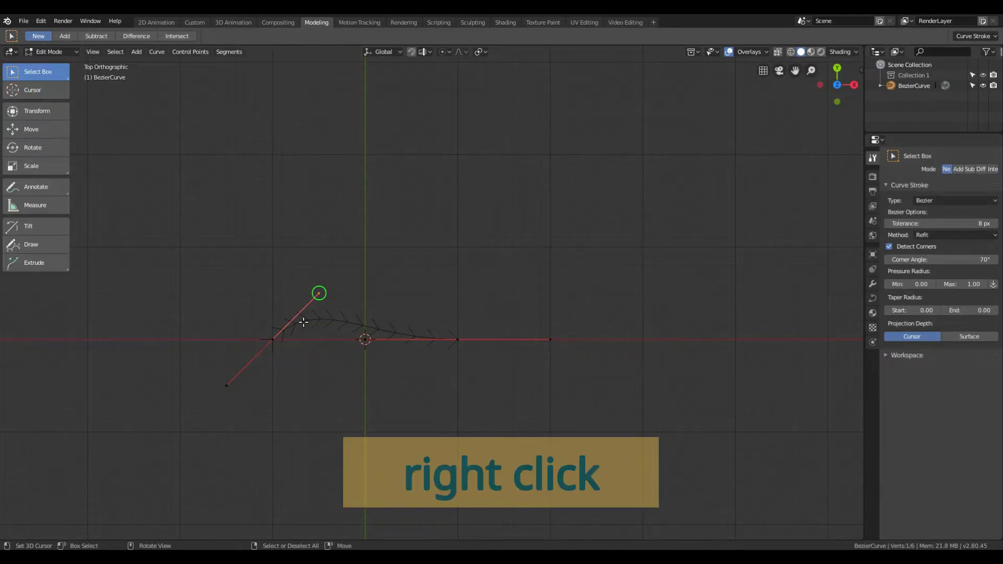
key("s")
key("0")
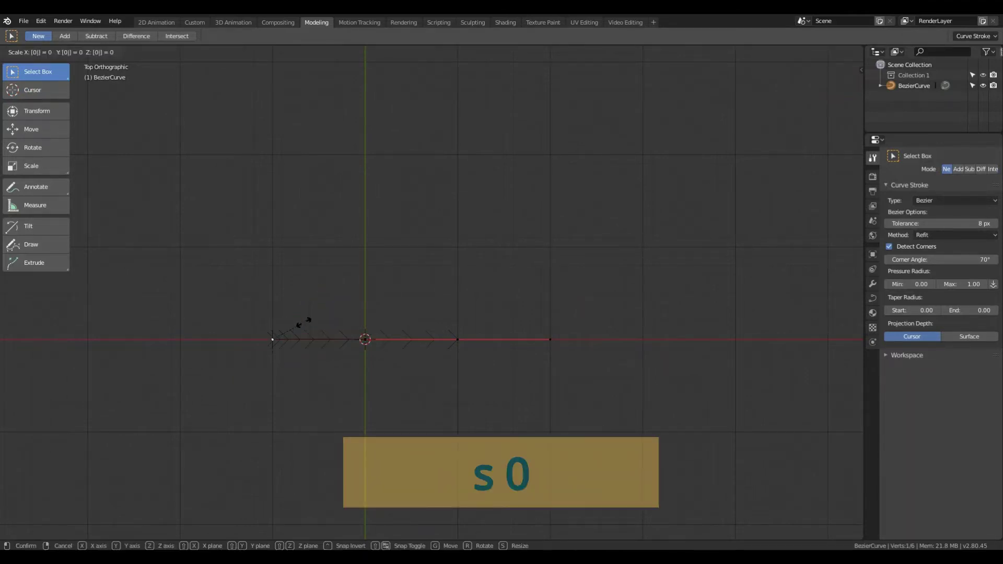
key("Return")
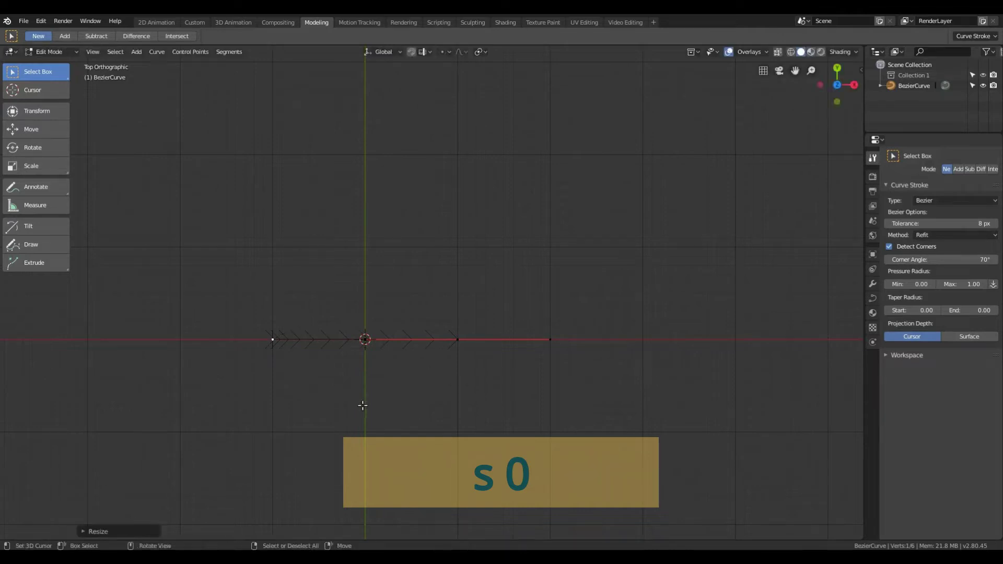
key("Tab")
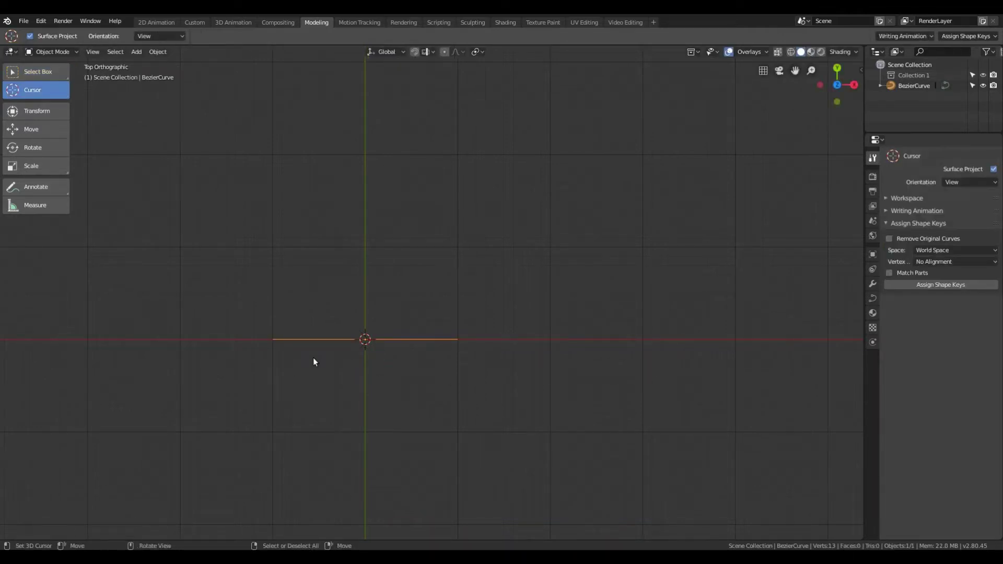
Step: Set the straight curve's bevel depth to 0.02 m
left_click(873, 298)
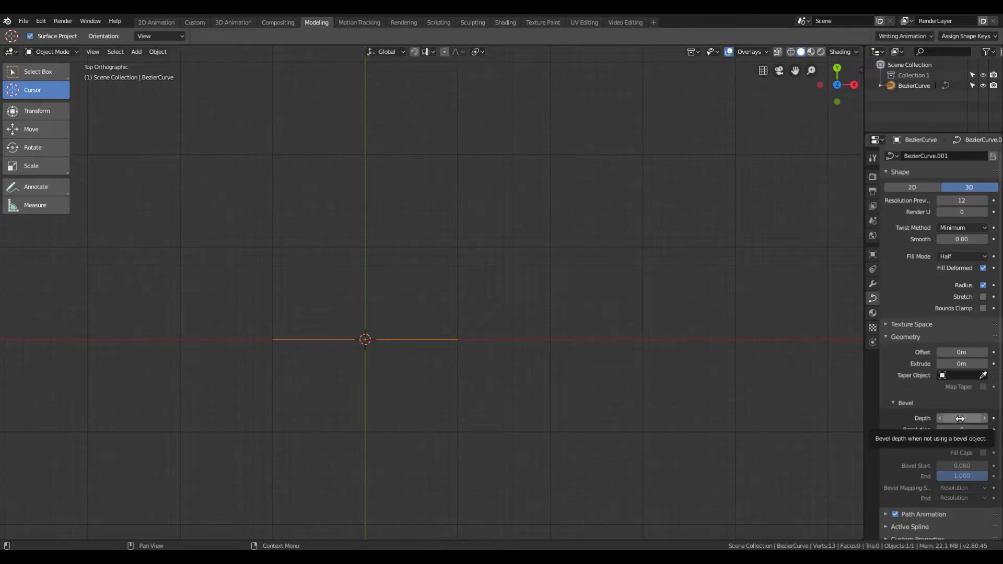
left_click(960, 418)
type("0.02")
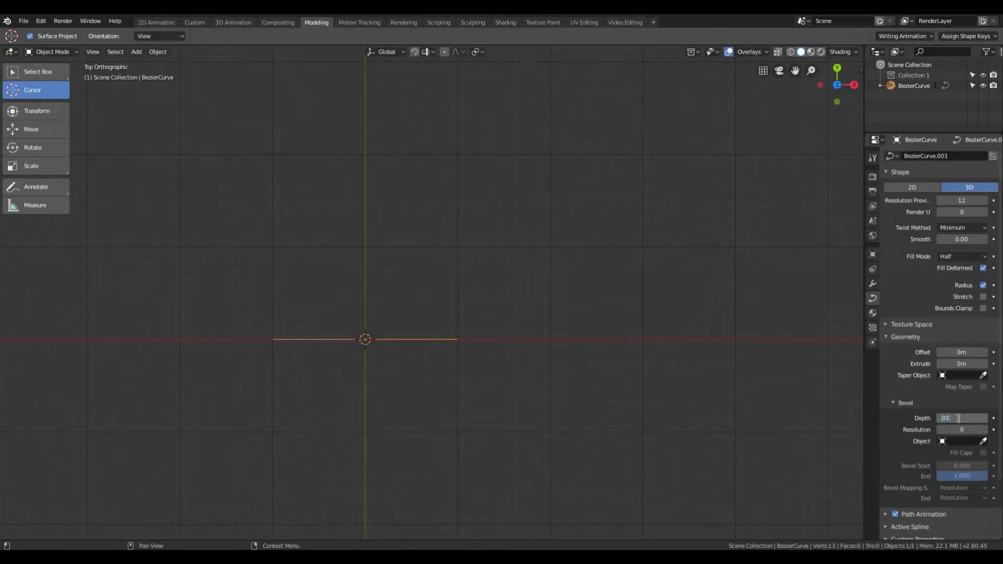
key("Return")
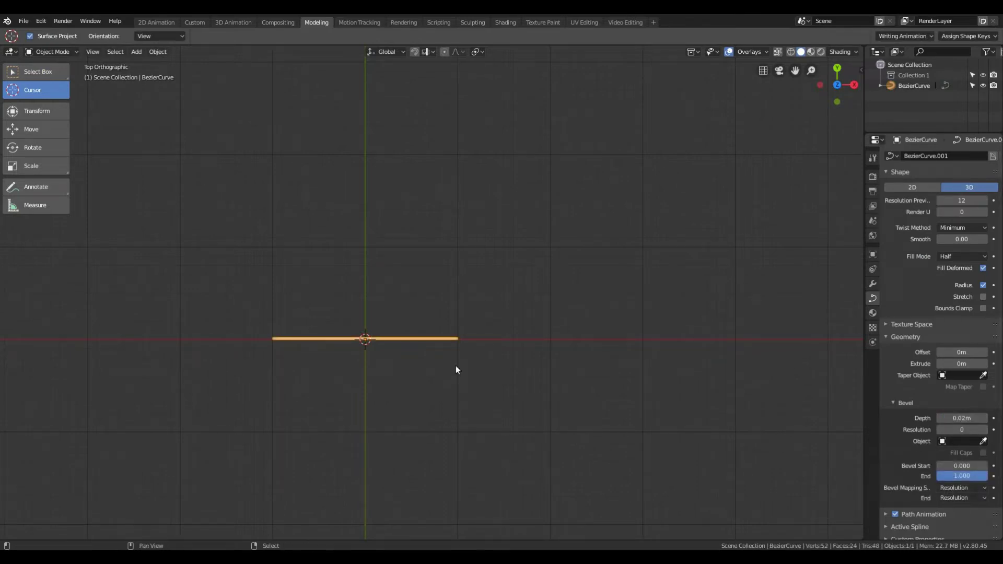
Step: Add a Bezier circle at the origin and set its bevel depth to 0.02 m
key("shift+a")
mouse_move(455, 366)
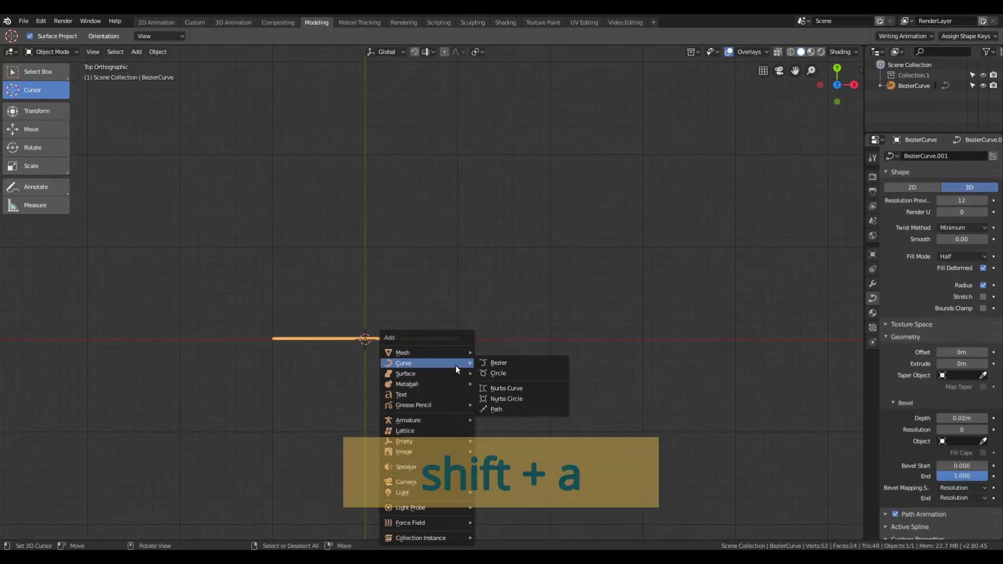
left_click(517, 372)
left_click(949, 418)
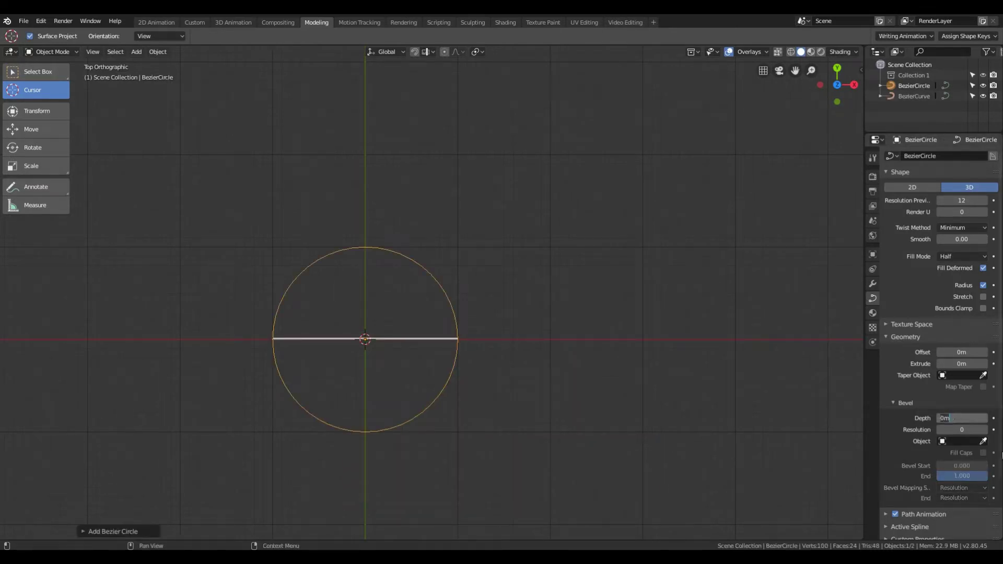
type(".02")
key("Return")
Step: Select both curves with the straight one active and assign shape keys with Remove Original Curves enabled
key("a")
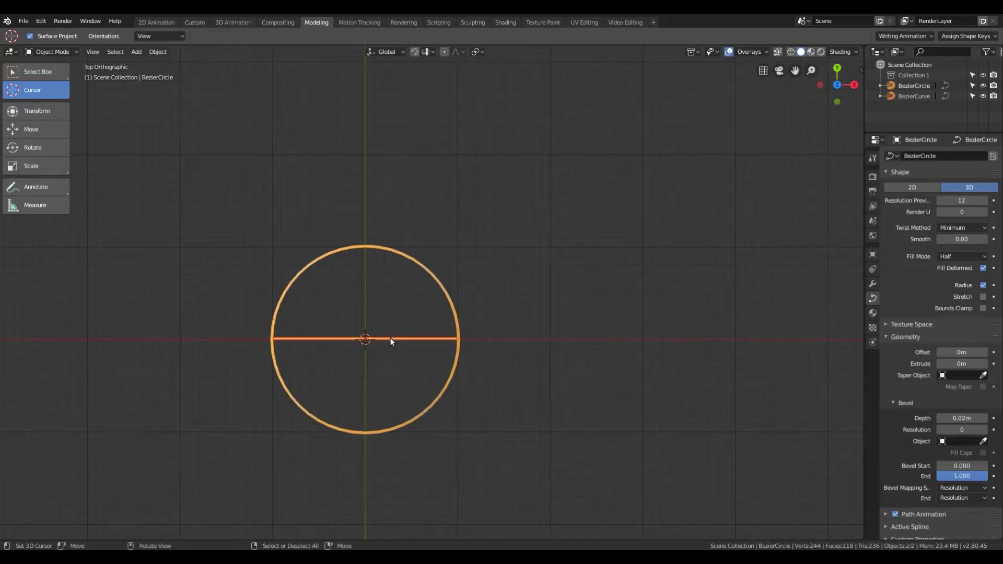
key("shift")
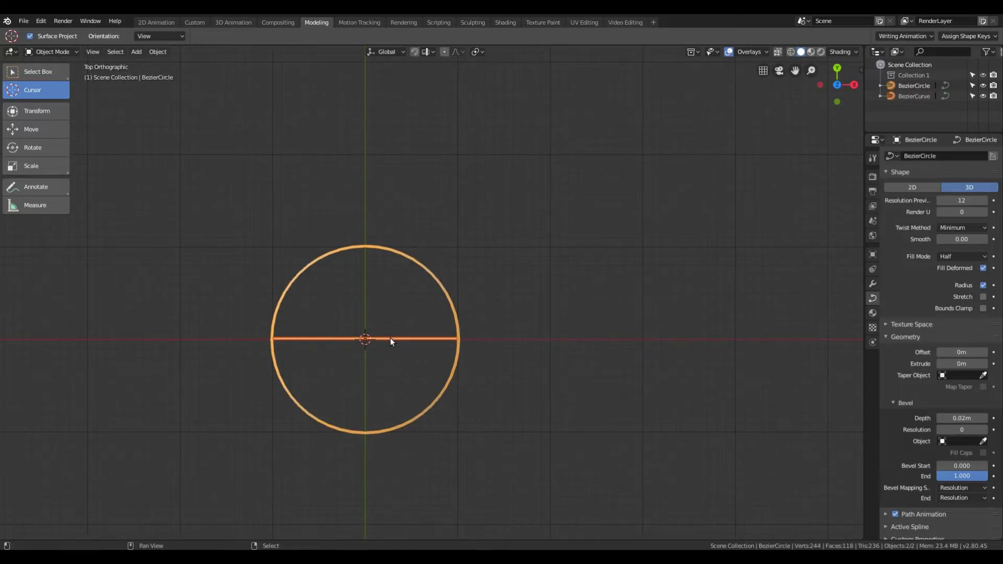
right_click(391, 341, "shift")
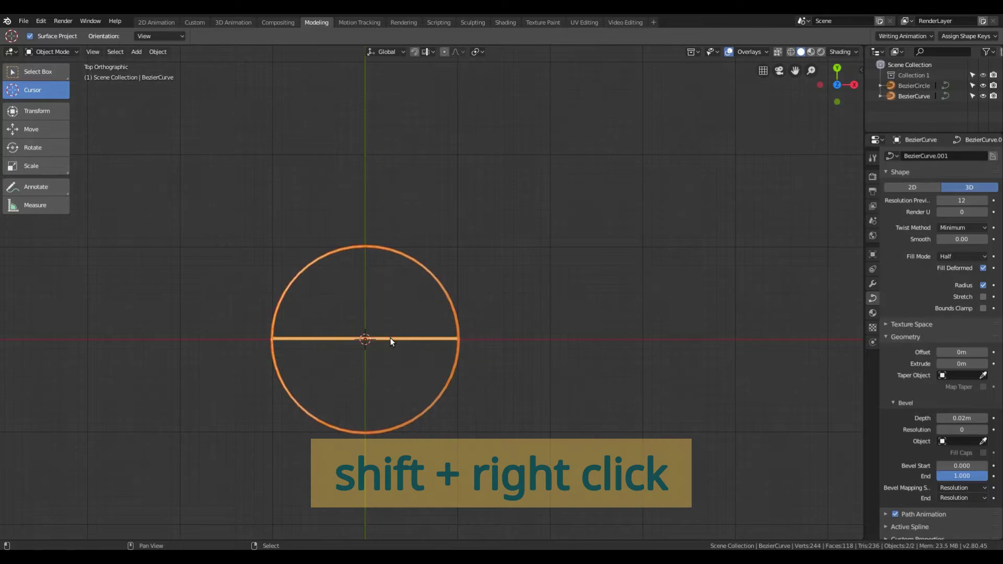
left_click(873, 158)
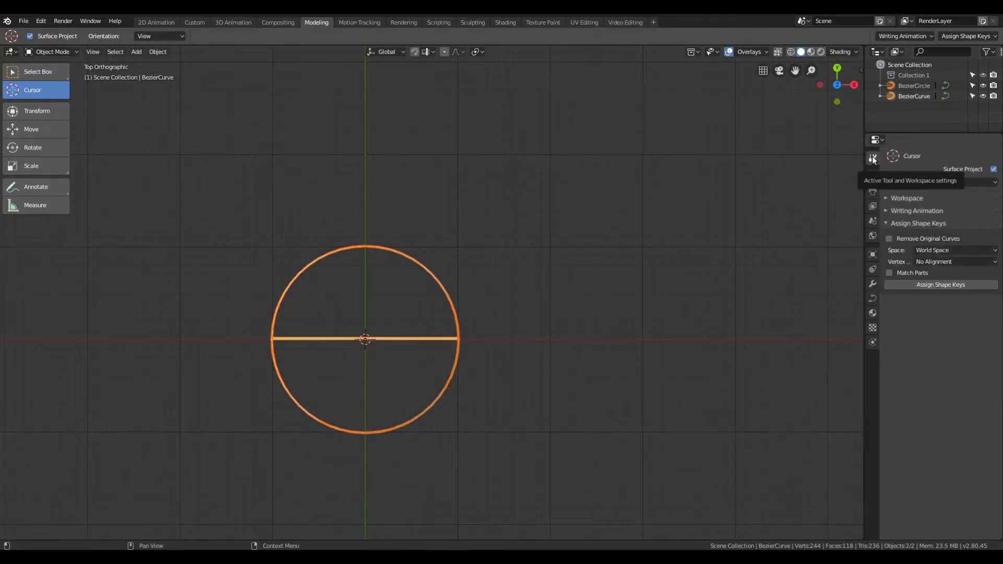
left_click(889, 239)
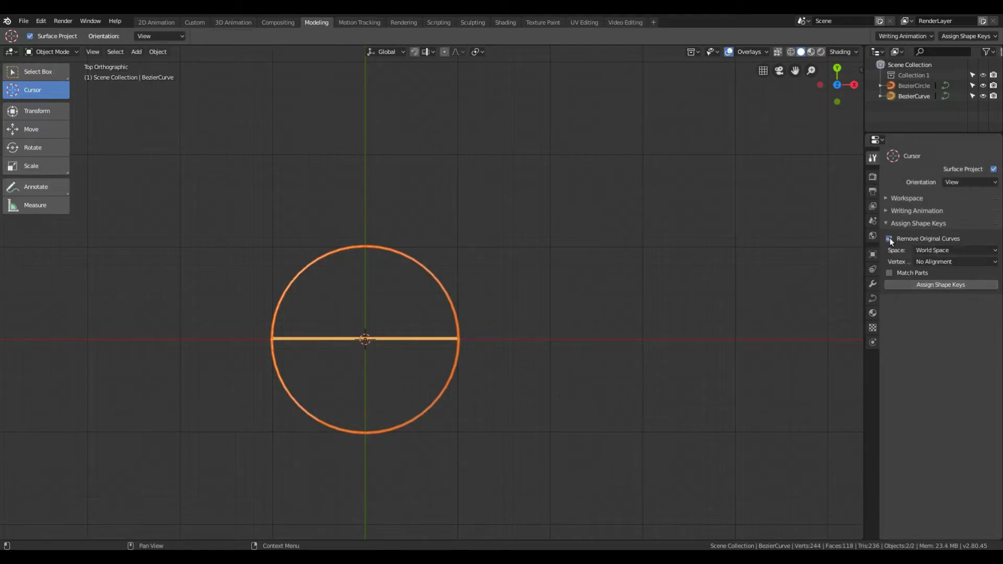
left_click(938, 285)
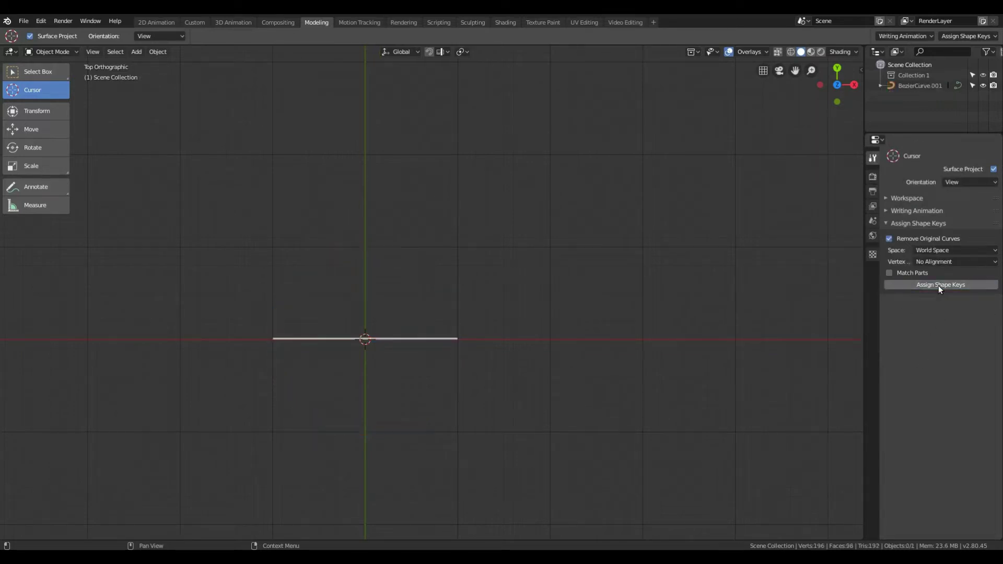
Step: Select the resulting curve and preview its morph by varying the value of the BezierCircle shape key
right_click(438, 333)
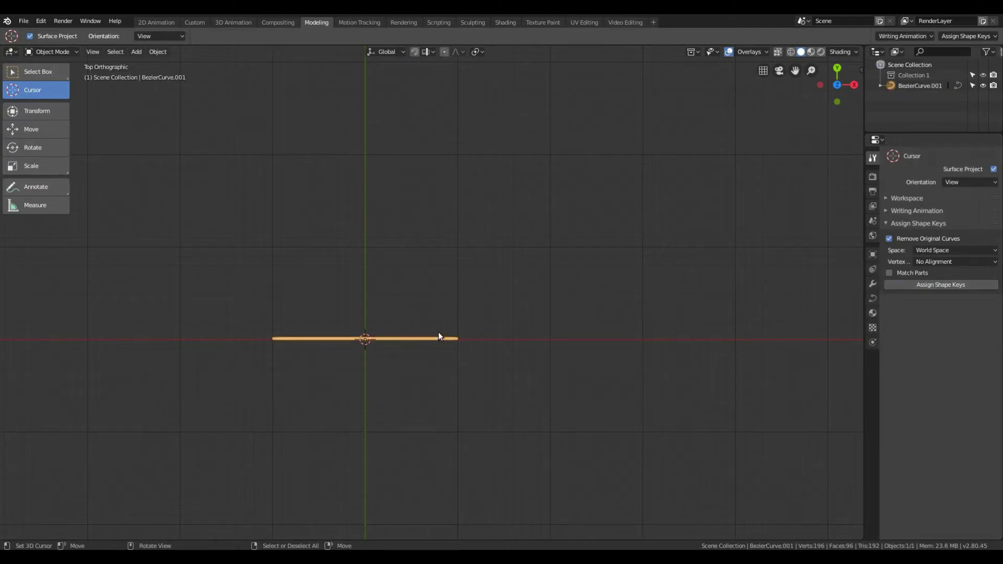
left_click(872, 299)
scroll(932, 434, "down", 10)
left_click(930, 435)
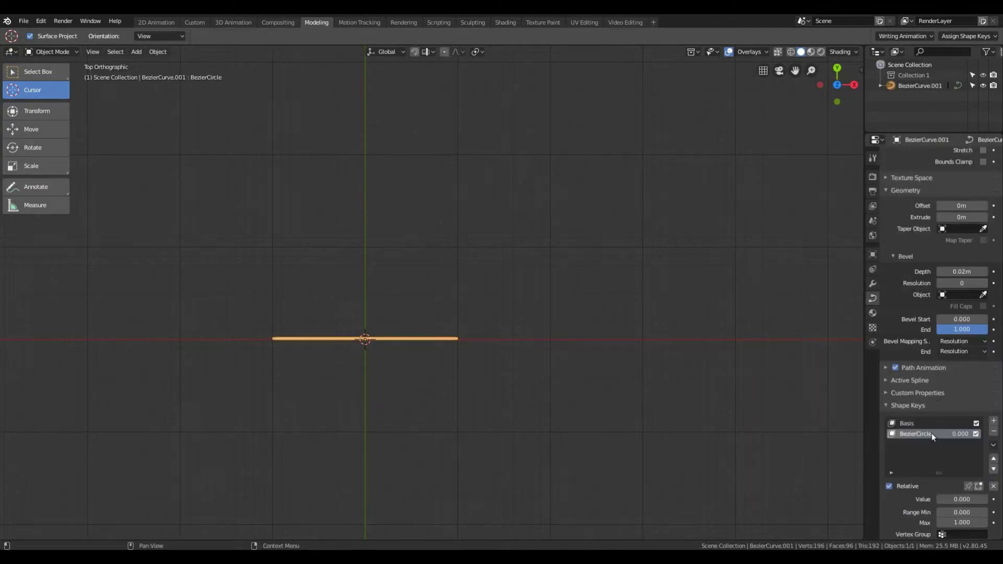
mouse_move(941, 500)
left_mouse_down()
mouse_move(987, 500)
mouse_move(937, 501)
left_mouse_up()
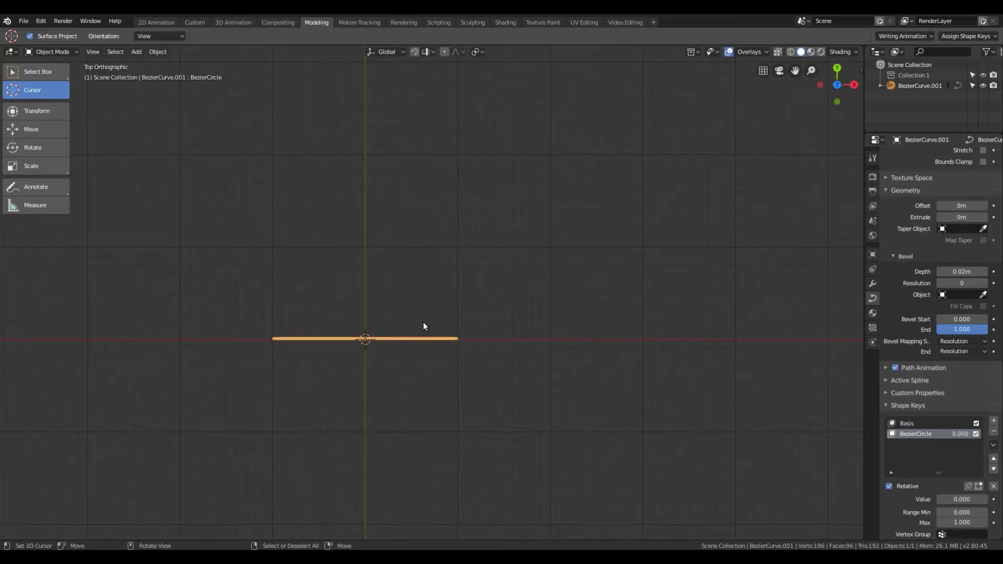
Step: Delete the shape-keyed curve and add a fresh Bezier curve at the origin
key("Delete")
key("shift+a")
left_click(457, 324)
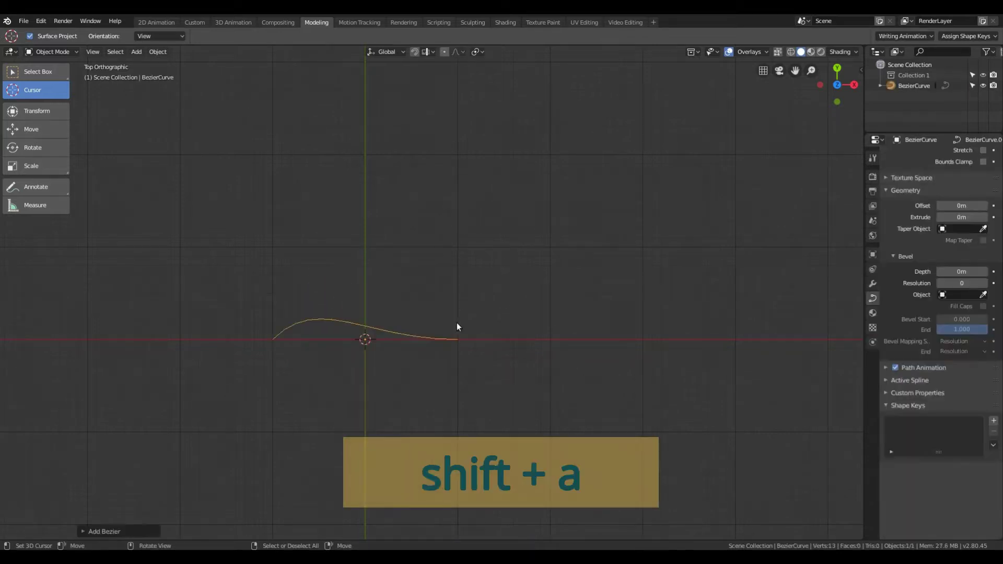
Step: Straighten the new Bezier curve by scaling the handles of its left endpoint to 0 in Edit Mode
key("Tab")
left_click(381, 348)
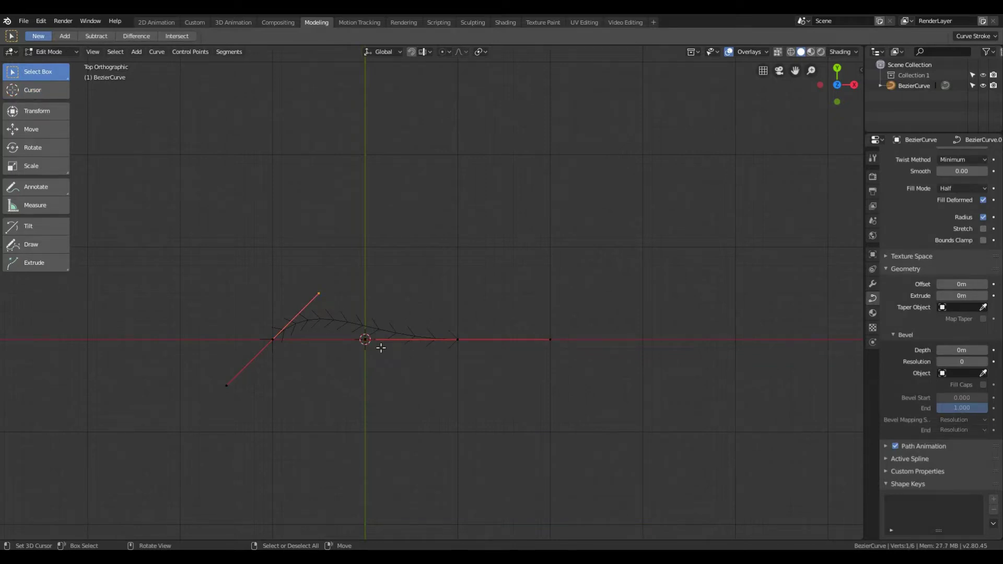
key("s")
key("0")
left_click(381, 348)
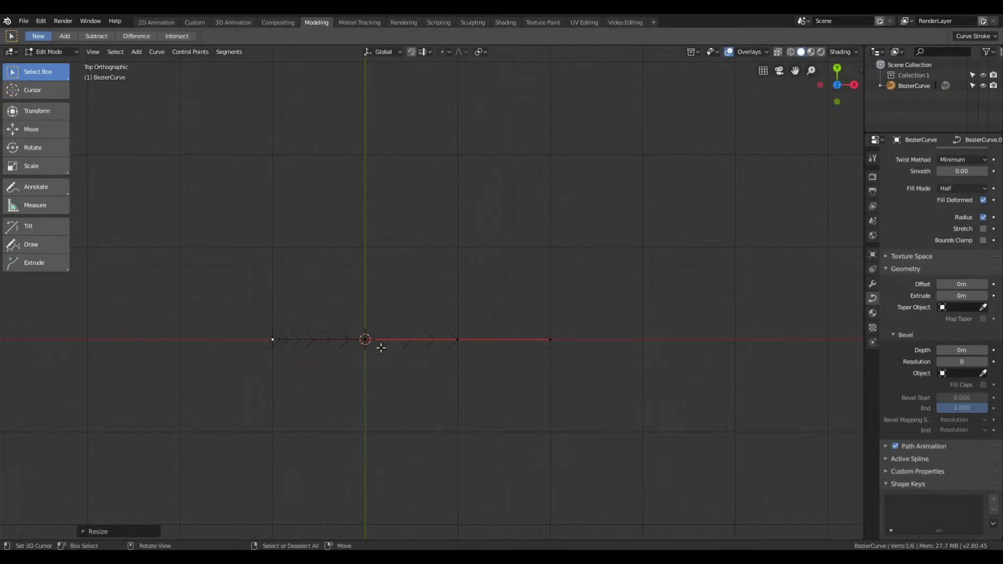
Step: Extrude the curve's left endpoint 2 m along the Y axis
left_click(272, 337)
right_click(272, 338)
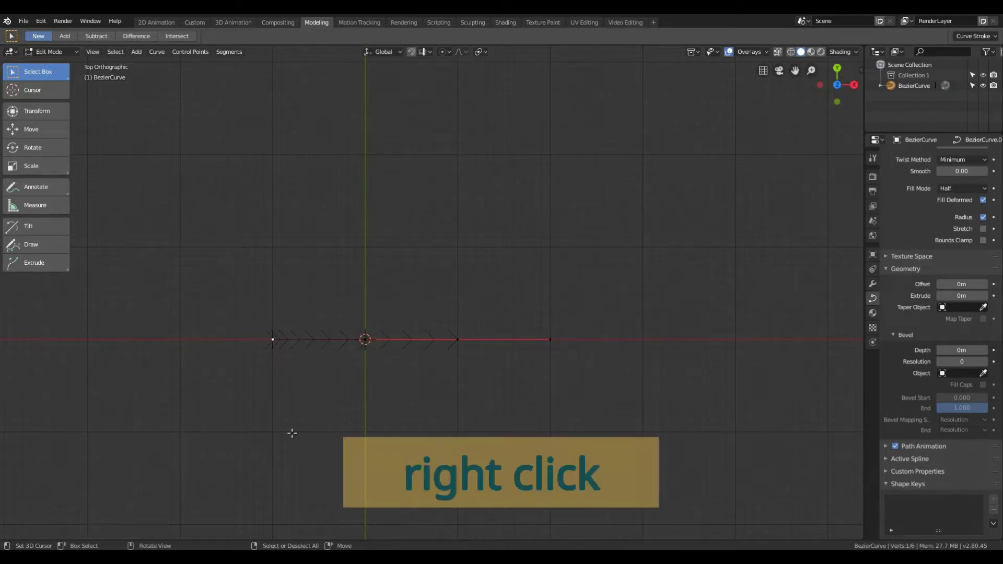
key("e")
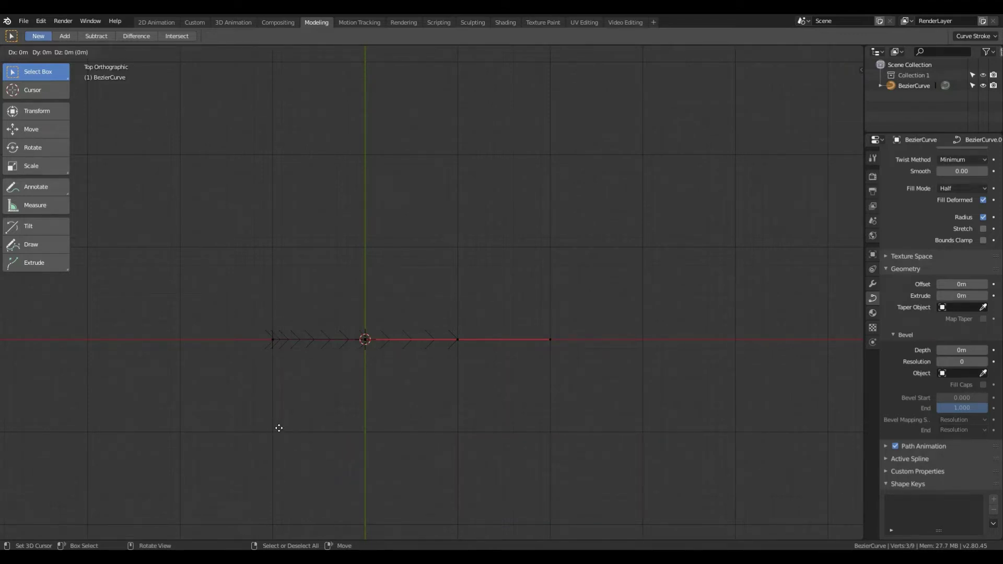
key("y")
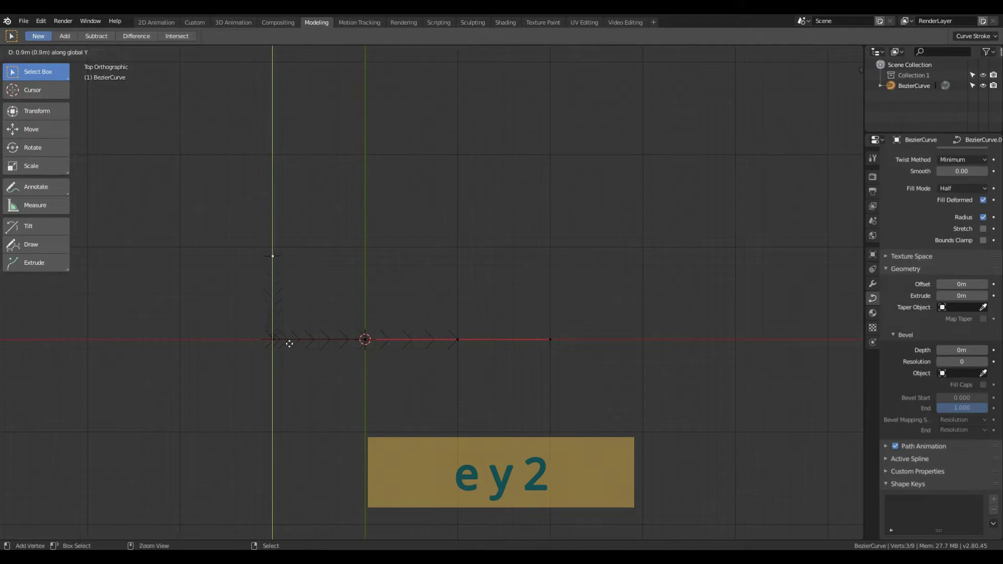
key("Return")
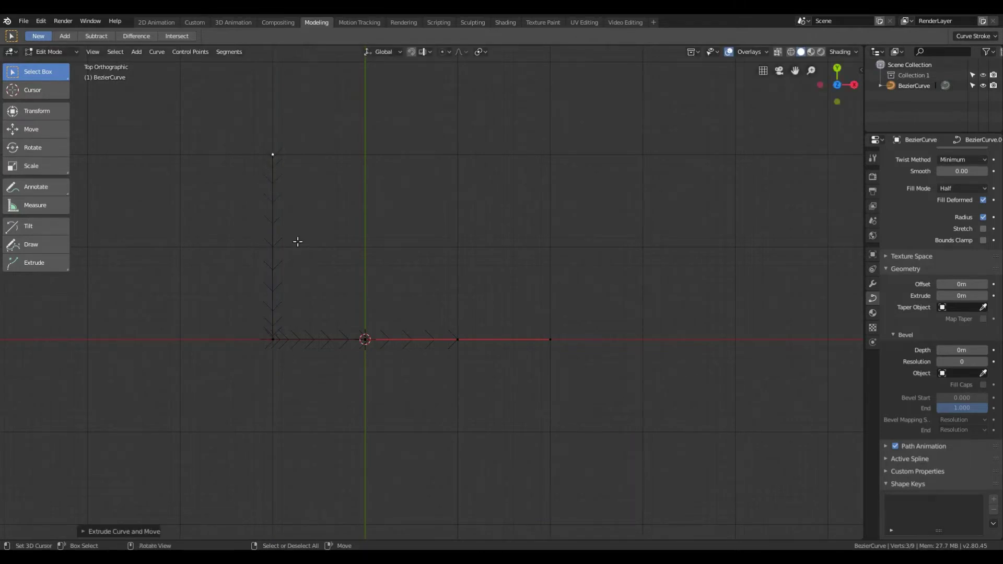
Step: Extrude the upper endpoint 2 m along the X axis and return to Object Mode
left_click(273, 154)
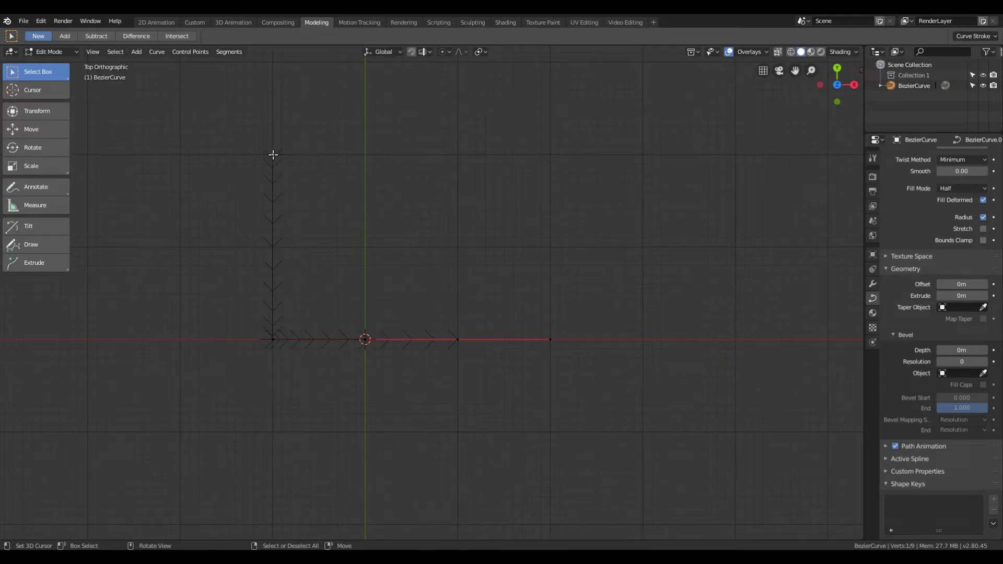
key("e")
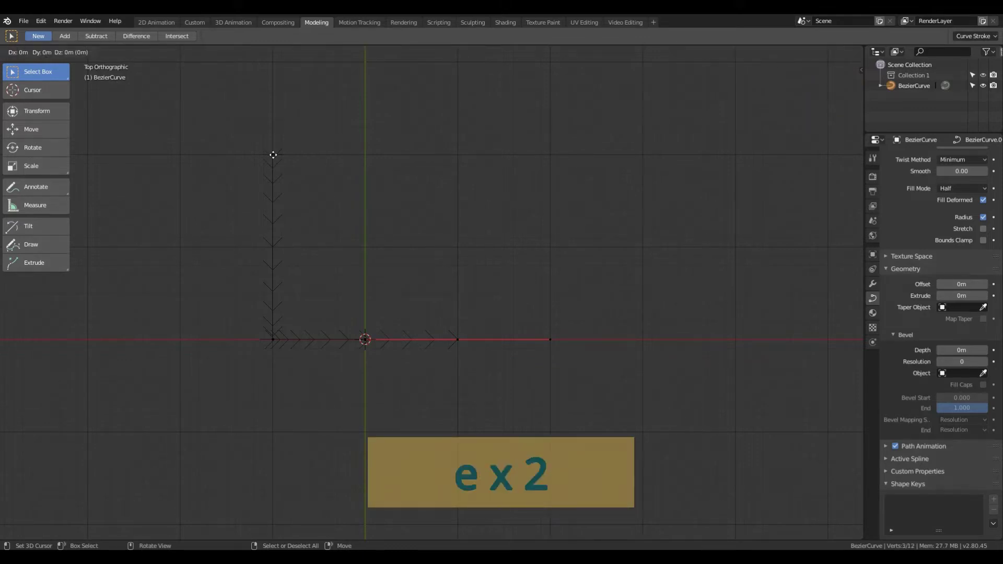
left_click(456, 187)
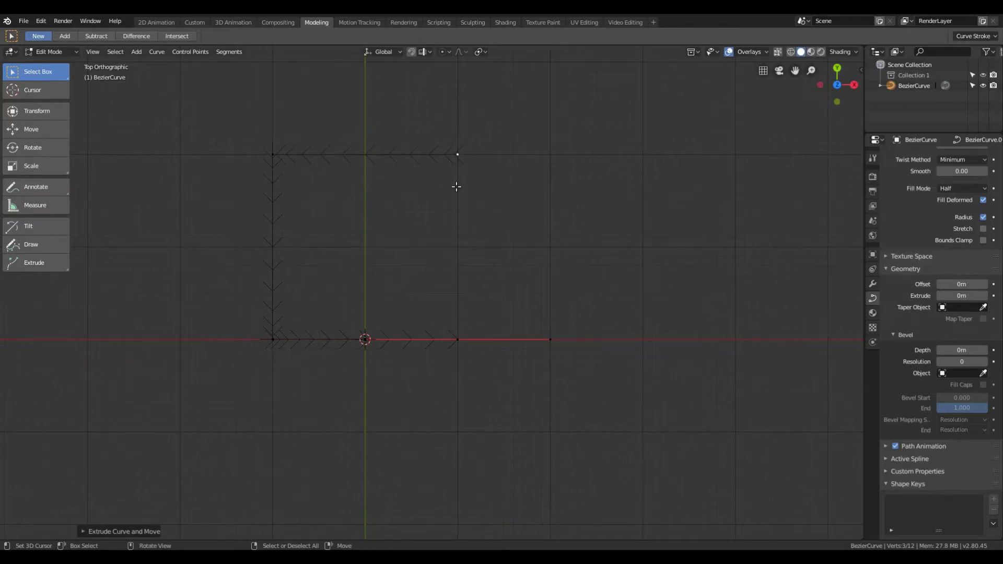
key("Tab")
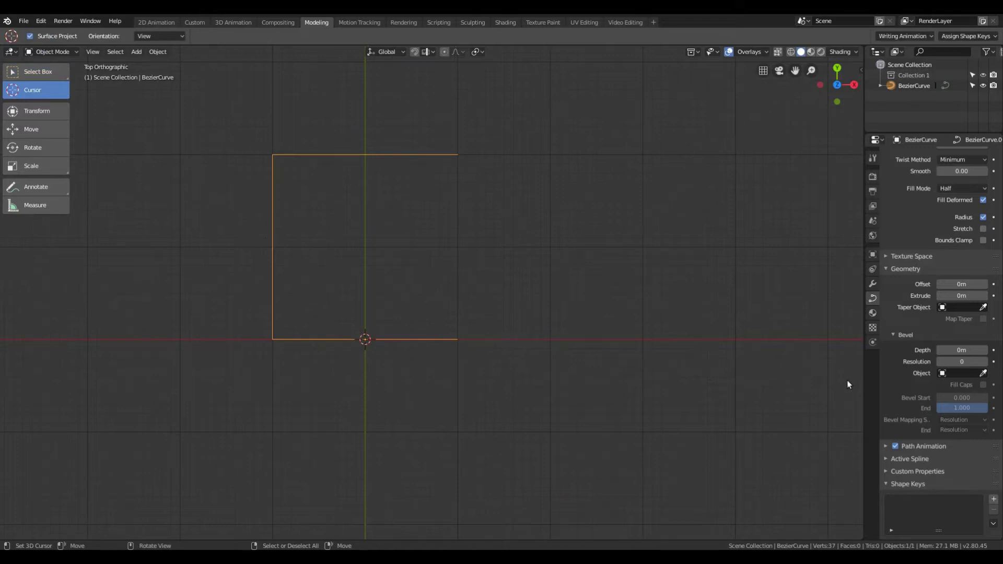
Step: Close the spline with Cyclic U and set the handle type of all its control points to Free
left_click(936, 460)
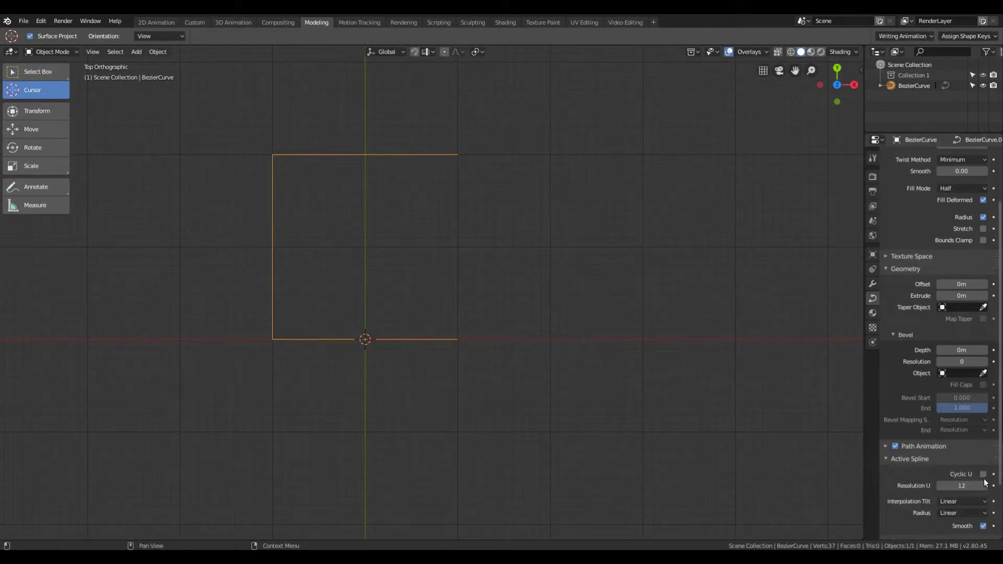
left_click(983, 474)
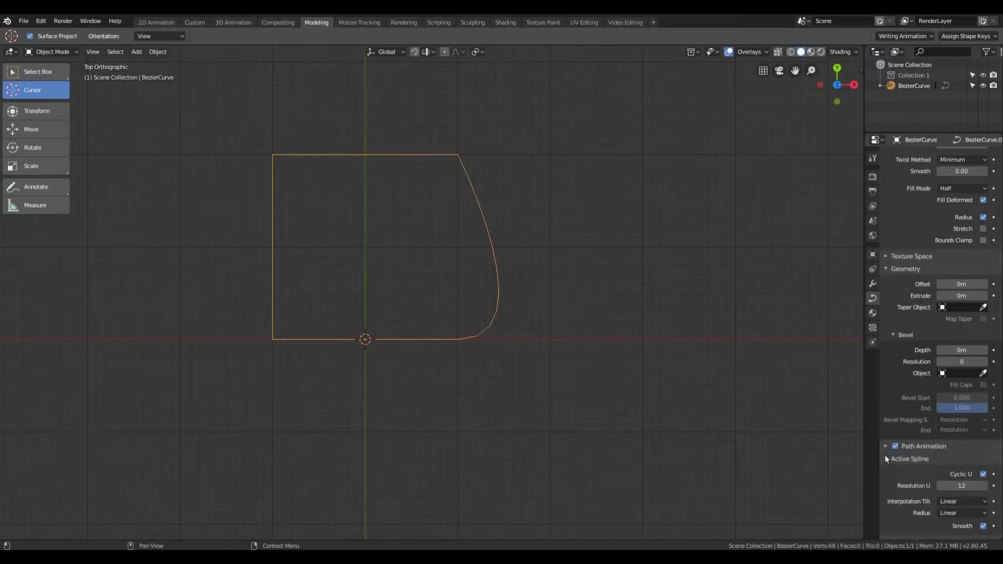
key("Tab")
left_click(190, 51)
mouse_move(214, 123)
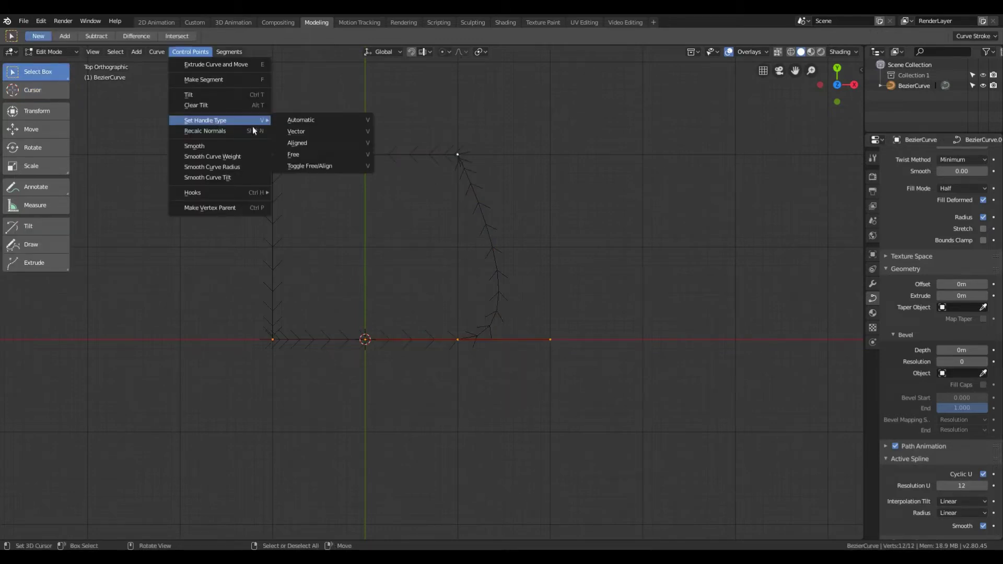
left_click(286, 155)
Step: Rotate the outer handle of the lower-right control point 90° about Z to straighten the square's right side, and leave Edit Mode
right_click(553, 342)
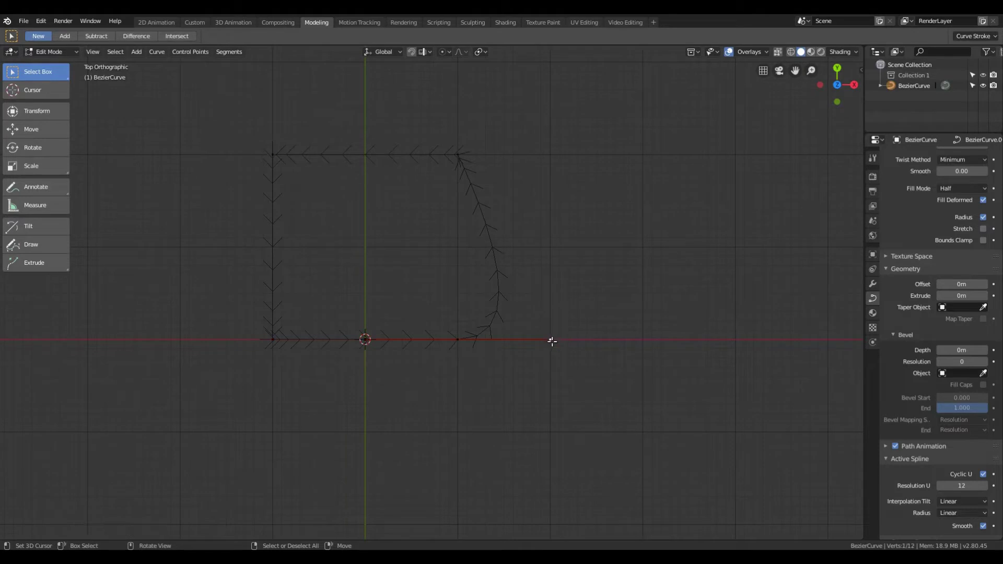
key("r")
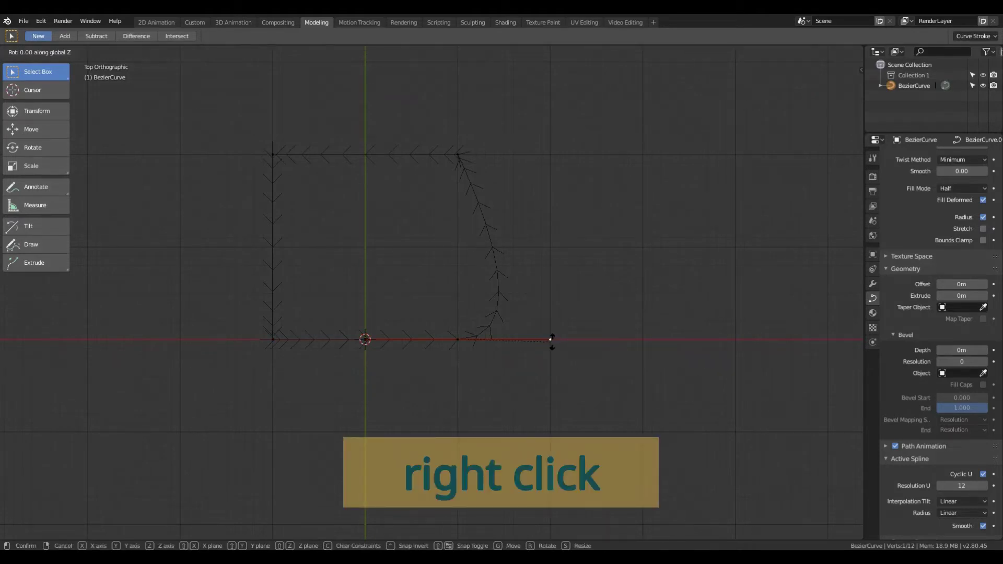
key("z")
key("9")
key("0")
key("Return")
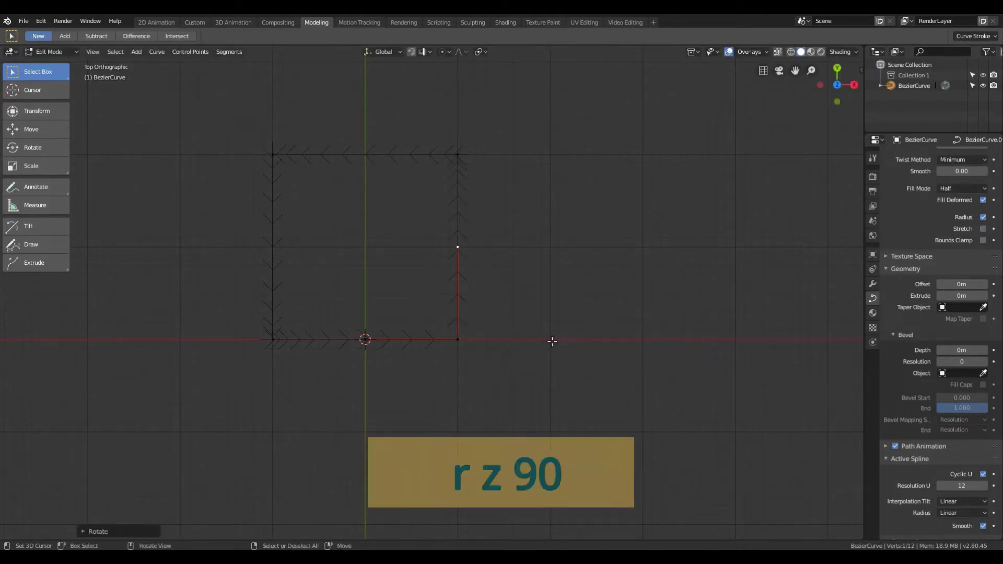
key("Tab")
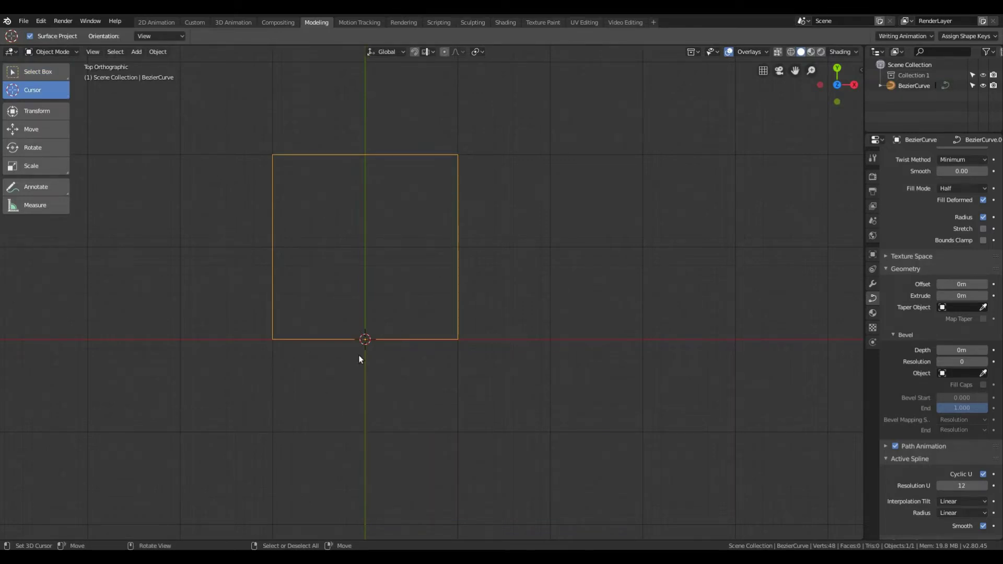
Step: Add another Bezier curve at the origin and delete all its vertices in Edit Mode
key("shift+a")
mouse_move(363, 358)
left_click(434, 358)
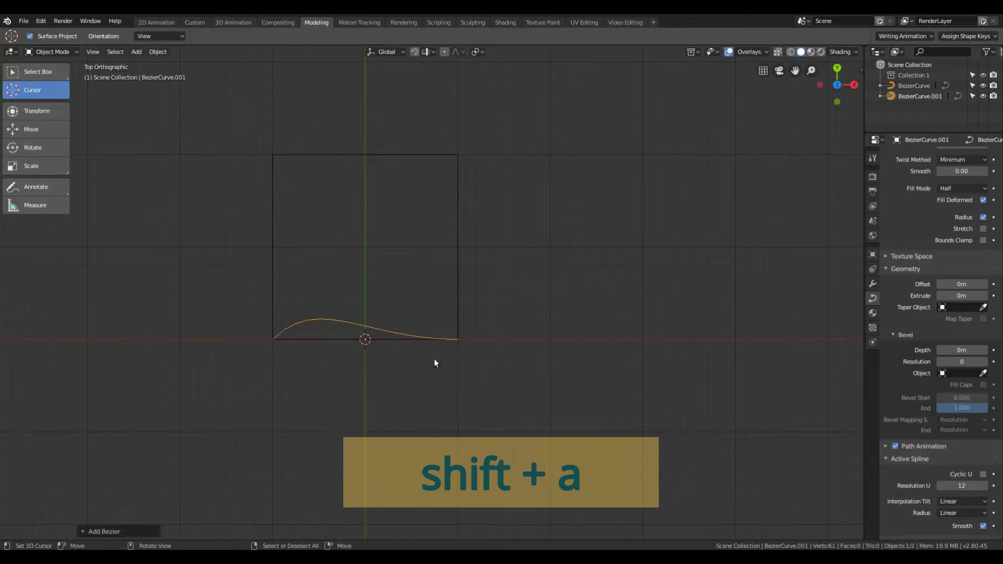
key("Tab")
key("a")
key("Delete")
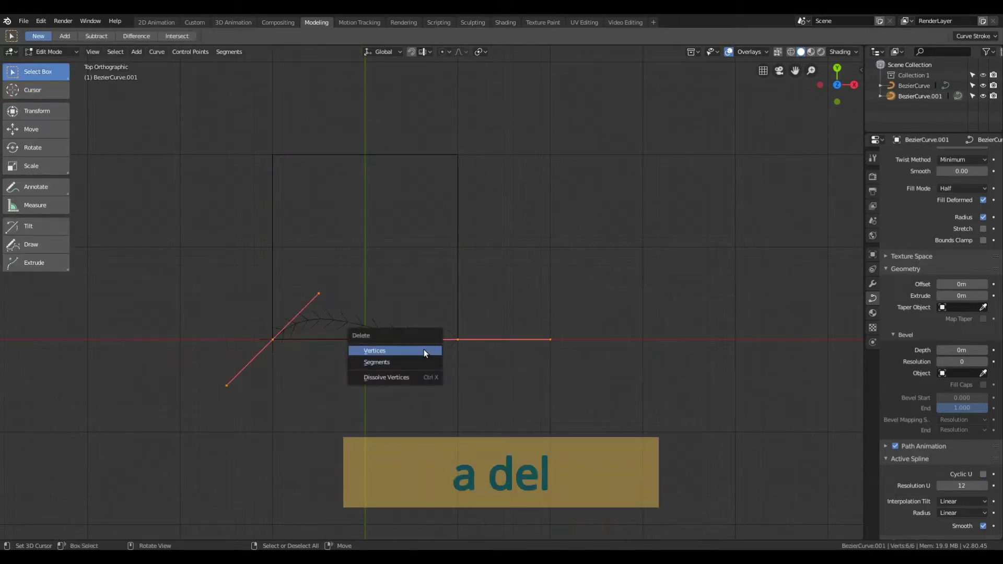
left_click(425, 349)
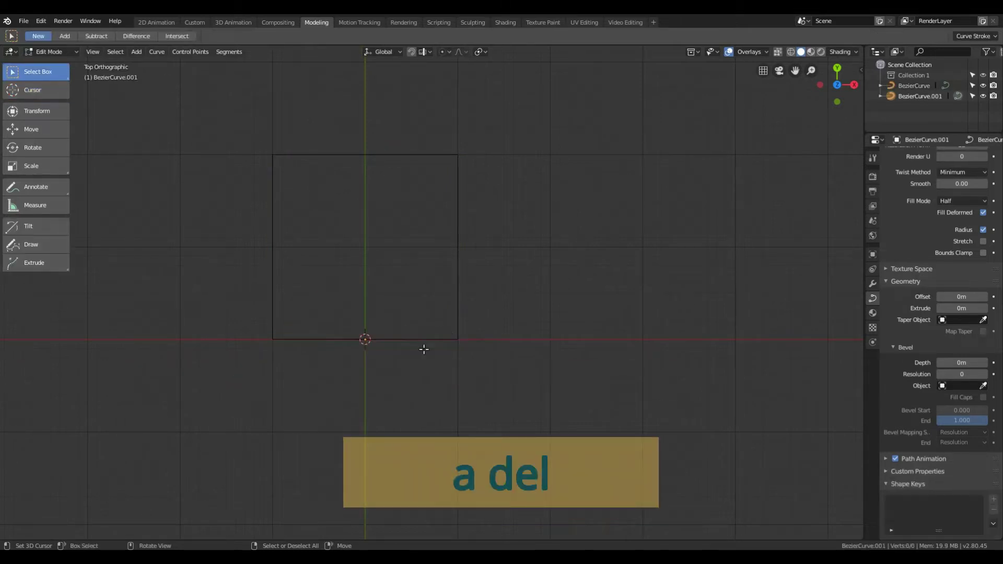
Step: Draw a closed freehand five-petal flower outline right of the square with the Draw tool and return to Object Mode
left_click(48, 244)
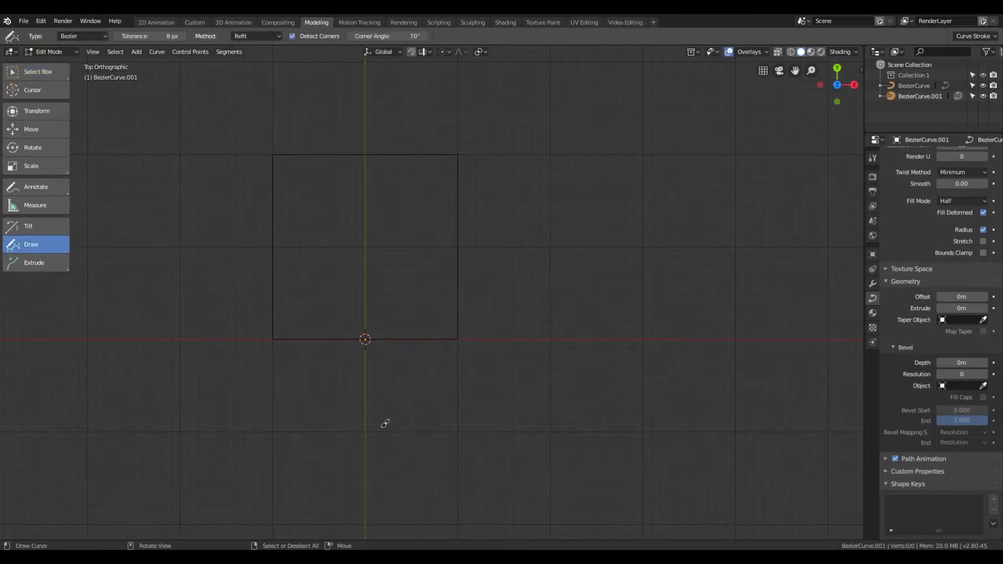
mouse_move(531, 290)
left_mouse_down()
mouse_move(519, 284)
mouse_move(544, 238)
mouse_move(581, 203)
mouse_move(634, 241)
mouse_move(617, 302)
mouse_move(566, 324)
mouse_move(516, 320)
mouse_move(530, 285)
left_mouse_up()
key("Tab")
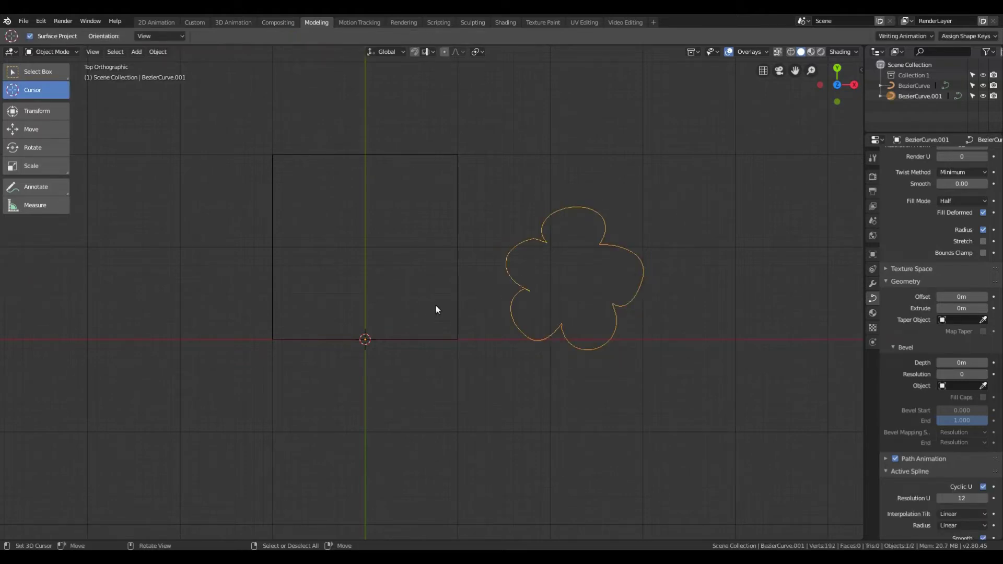
Step: Set the bevel depth of both the flower curve and the square curve to 0.02 m
left_click(531, 234)
left_click(959, 363)
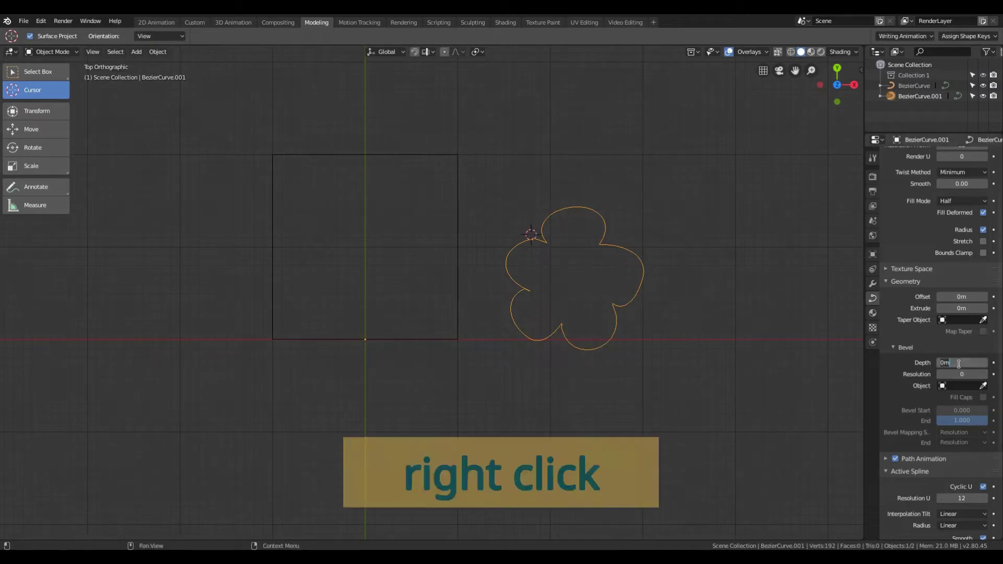
type("0.02")
key("Return")
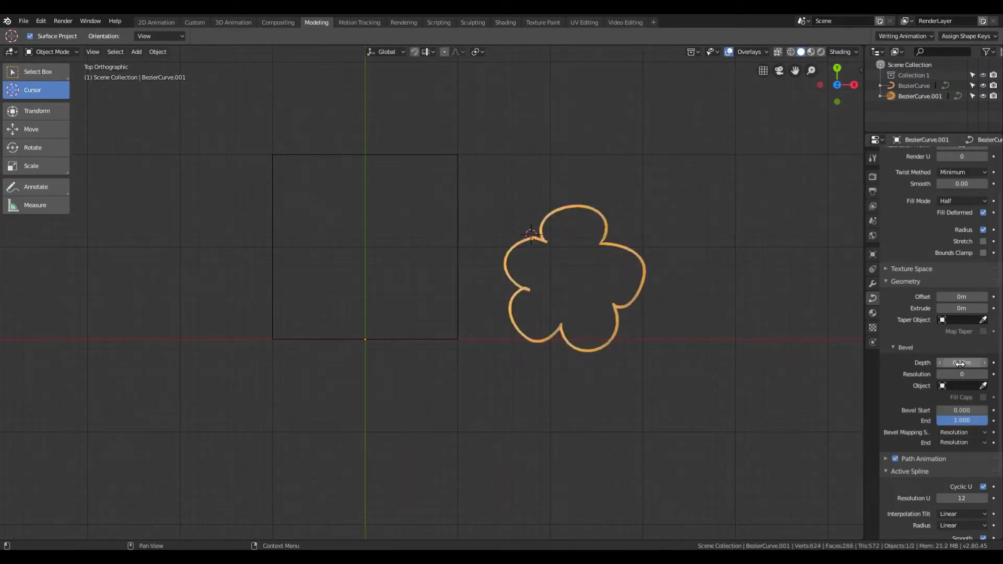
right_click(362, 155)
left_click(964, 362)
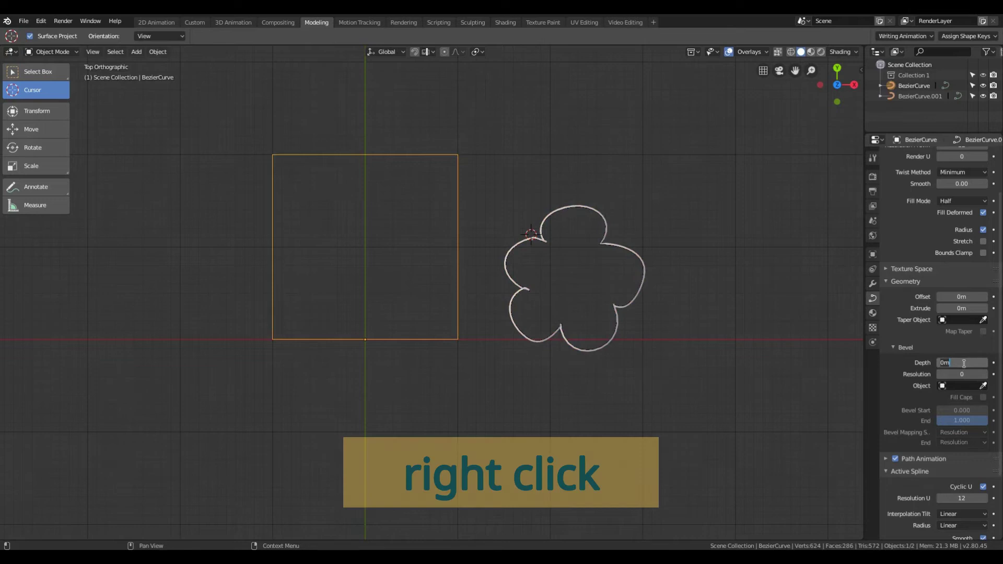
type("0.02")
key("Return")
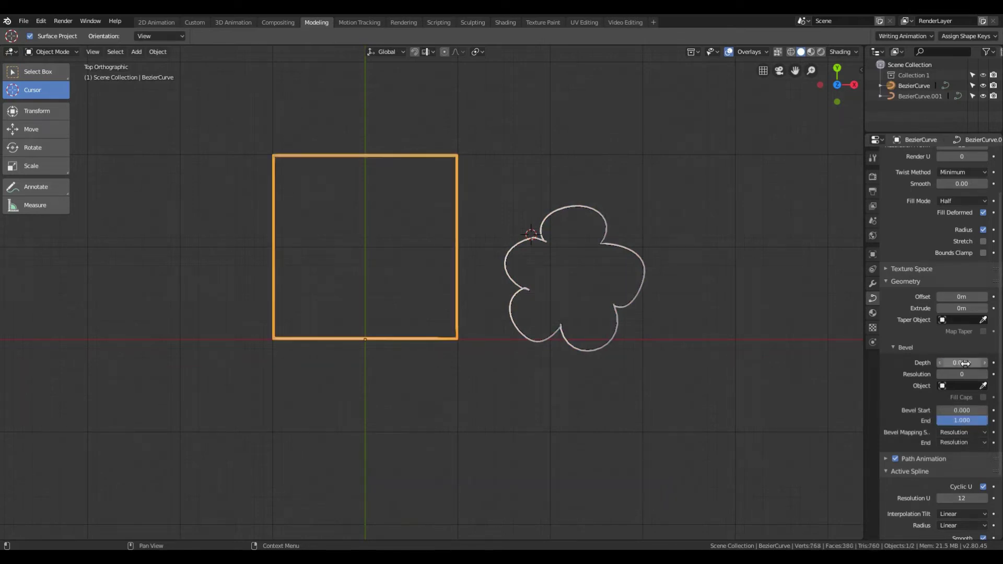
Step: Add a Bezier circle with a bevel depth of 0.02 m and move it to the left of the square
right_click(599, 212)
key("shift+a")
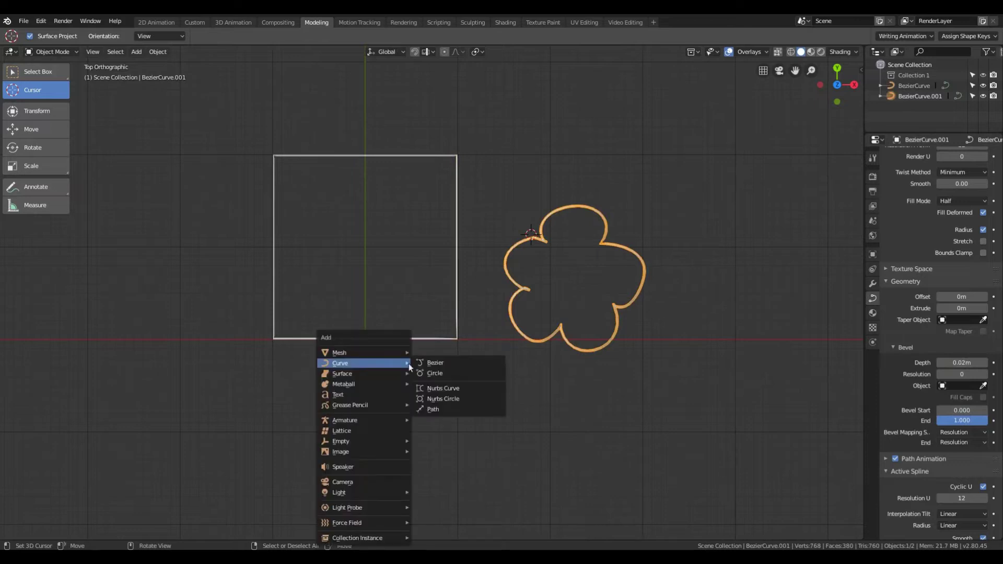
left_click(446, 374)
left_click(953, 362)
type(".02")
key("Return")
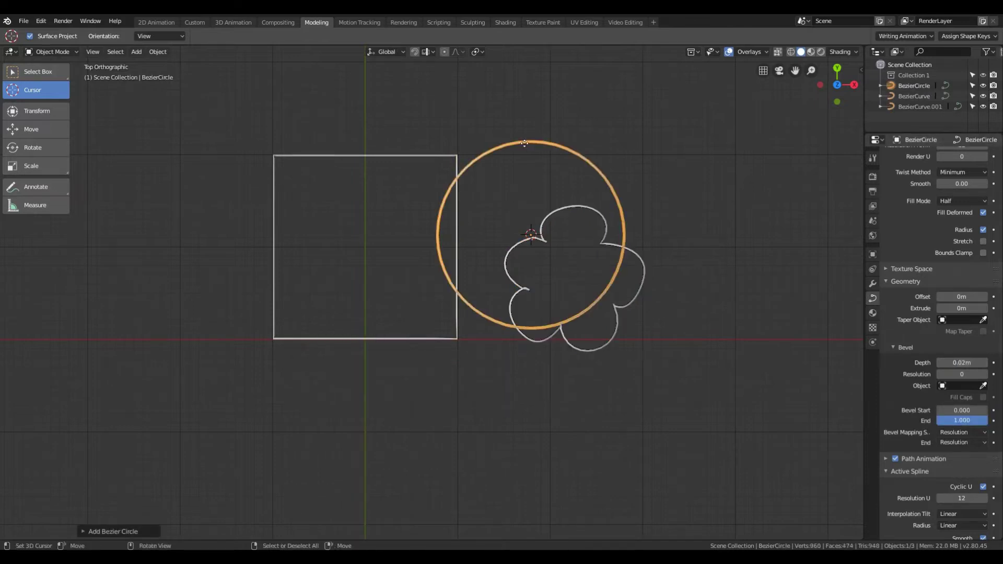
key("g")
left_click(144, 245)
Step: Select all three curves with the square active and assign shape keys with Remove Original Curves enabled
key("a")
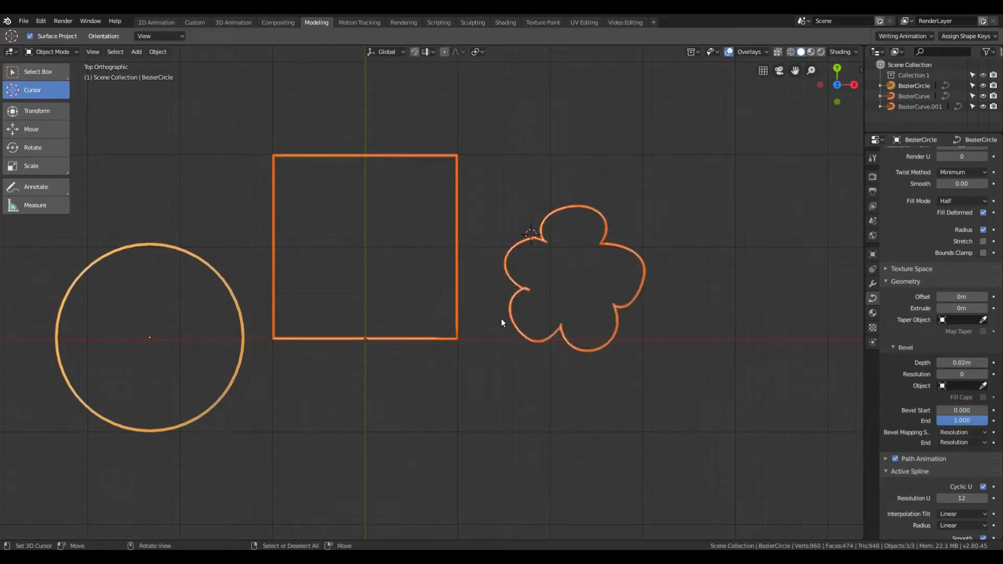
right_click(364, 158, "shift")
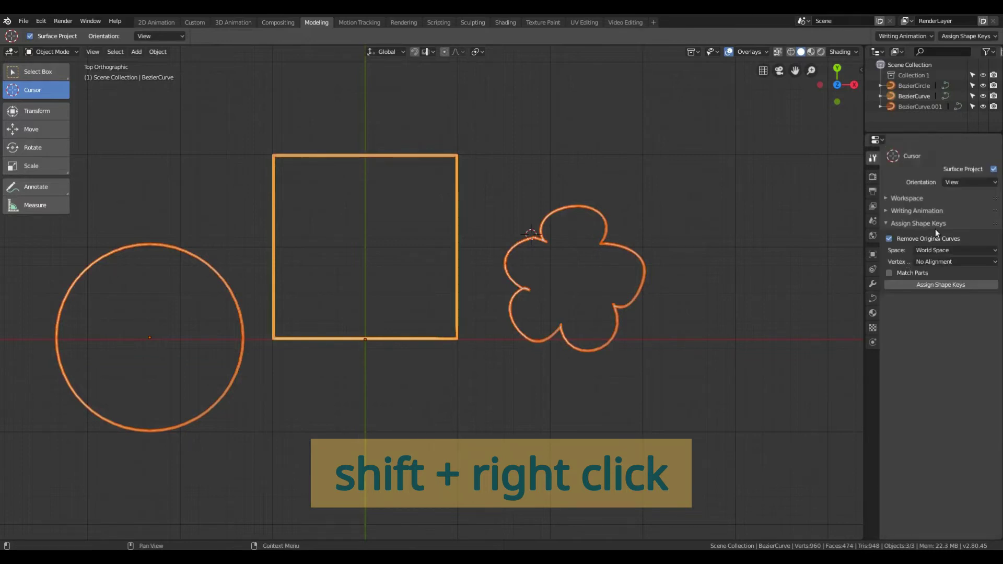
left_click(942, 284)
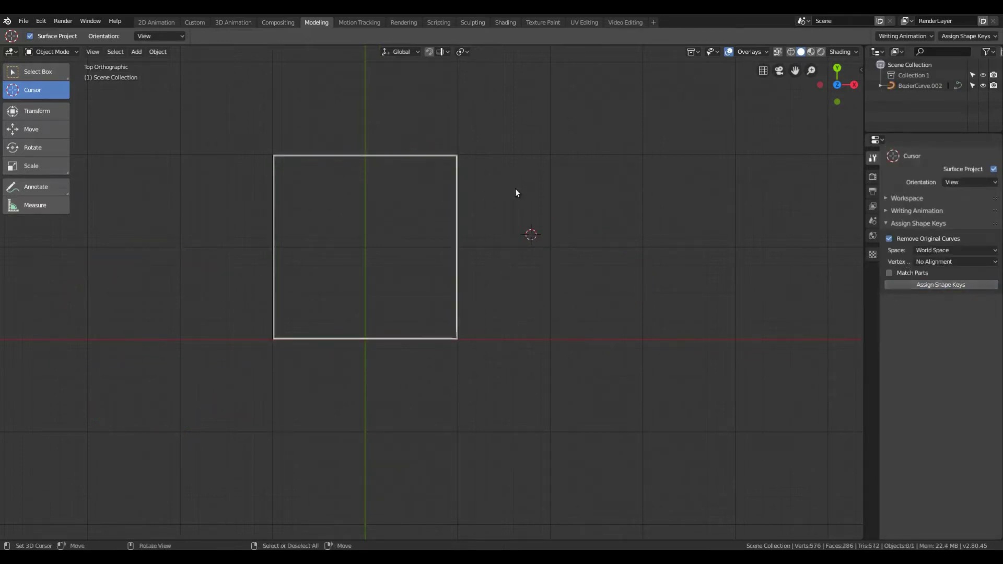
Step: Select the combined square curve and preview its morphs by varying its shape key values
left_click(394, 156)
left_click(926, 477)
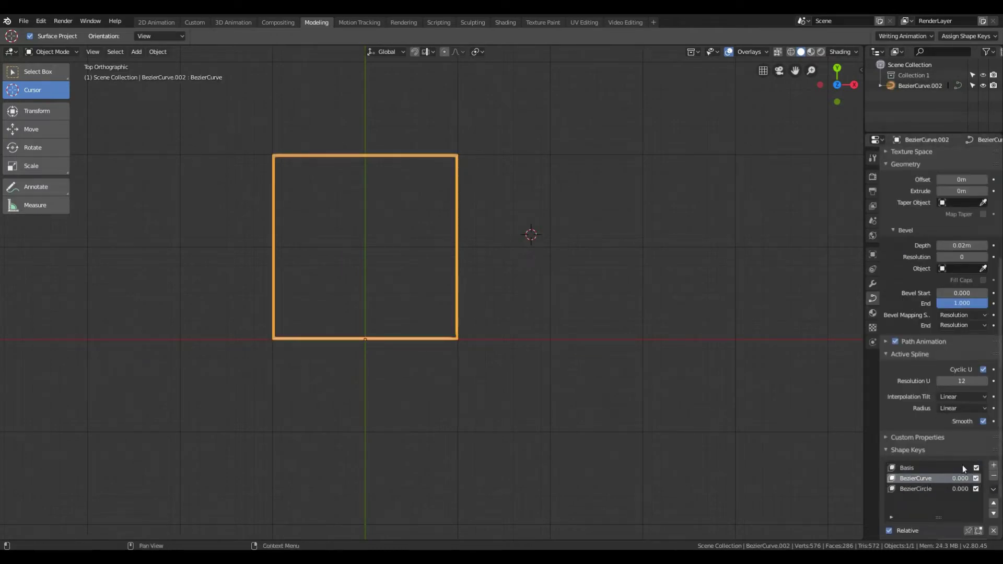
scroll(941, 468, "down", 3)
mouse_move(948, 484)
left_mouse_down()
mouse_move(985, 483)
mouse_move(939, 484)
mouse_move(985, 484)
mouse_move(939, 484)
left_mouse_up()
left_click(915, 429)
left_click(873, 158)
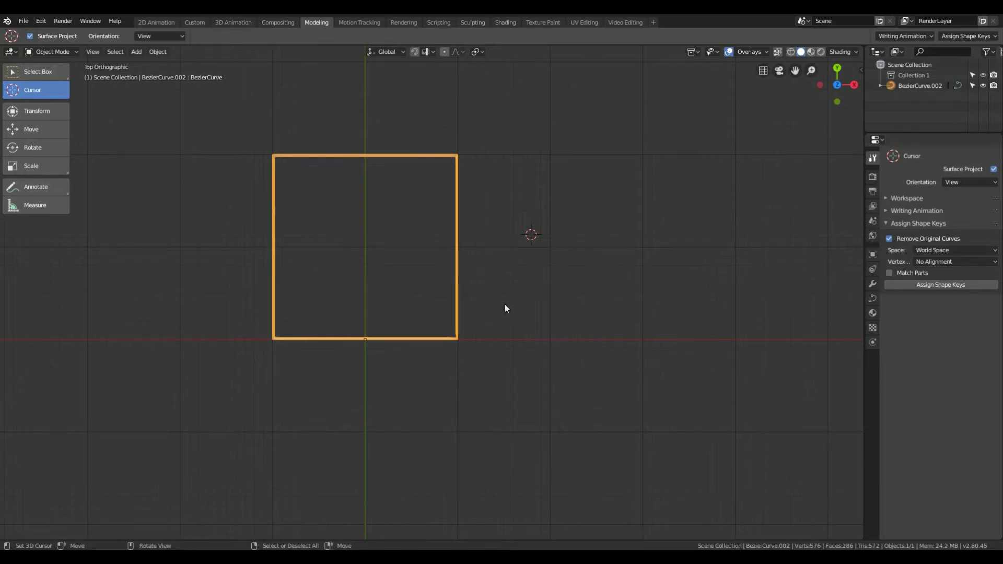
Step: Undo the shape key assignment and reassign shape keys to the three curves with Remove Original Curves disabled
key("ctrl+z")
key("ctrl+z")
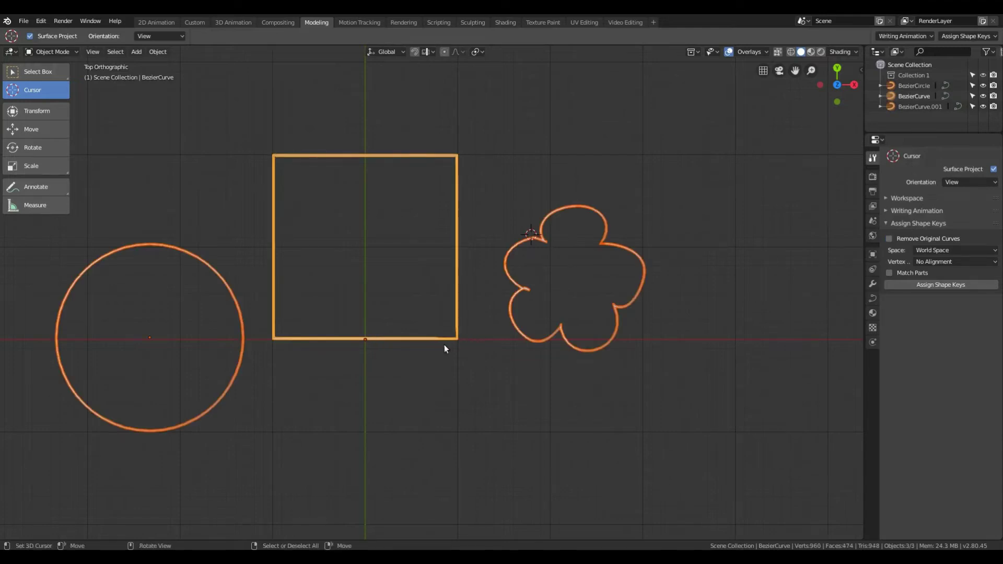
left_click(940, 285)
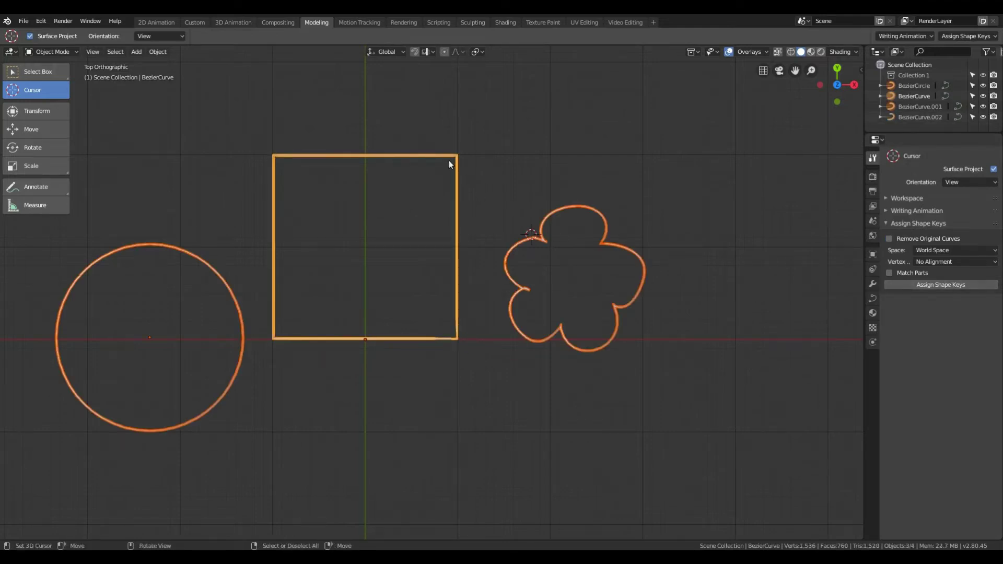
Step: Preview the new square curve's morph into the circle by raising the BezierCircle shape key value to 1.000
scroll(929, 441, "down", 8)
left_click(928, 468)
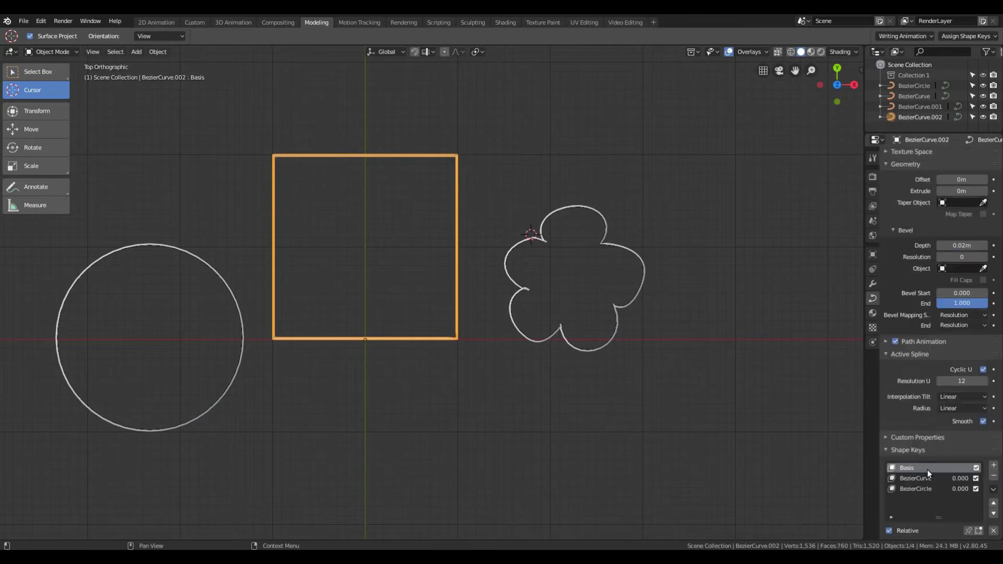
left_click(929, 476)
scroll(927, 470, "down", 3)
left_click_drag(941, 484, 986, 484)
left_click(935, 429)
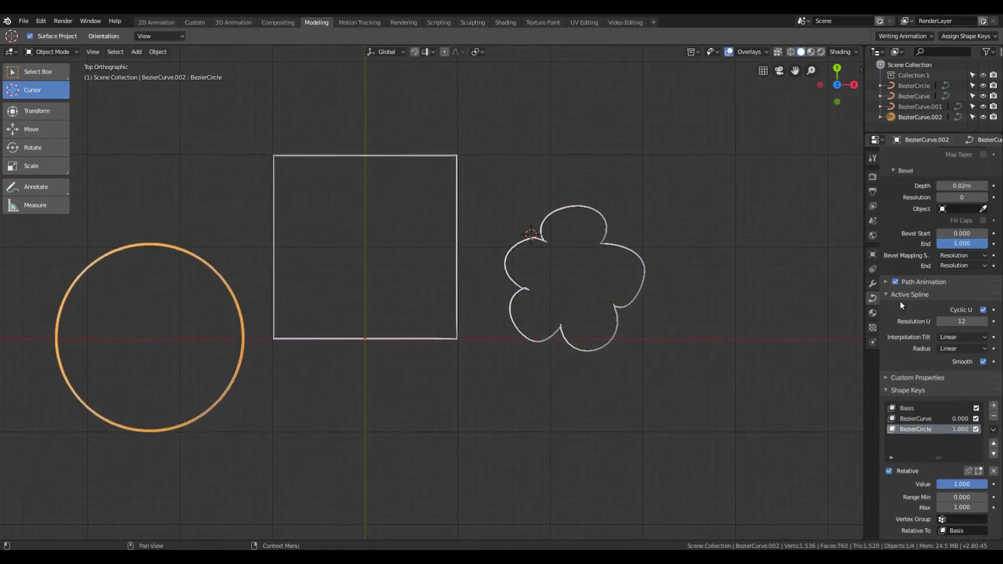
Step: Undo the shape key assignment that kept the original curves
key("ctrl+Tab")
left_click(934, 250)
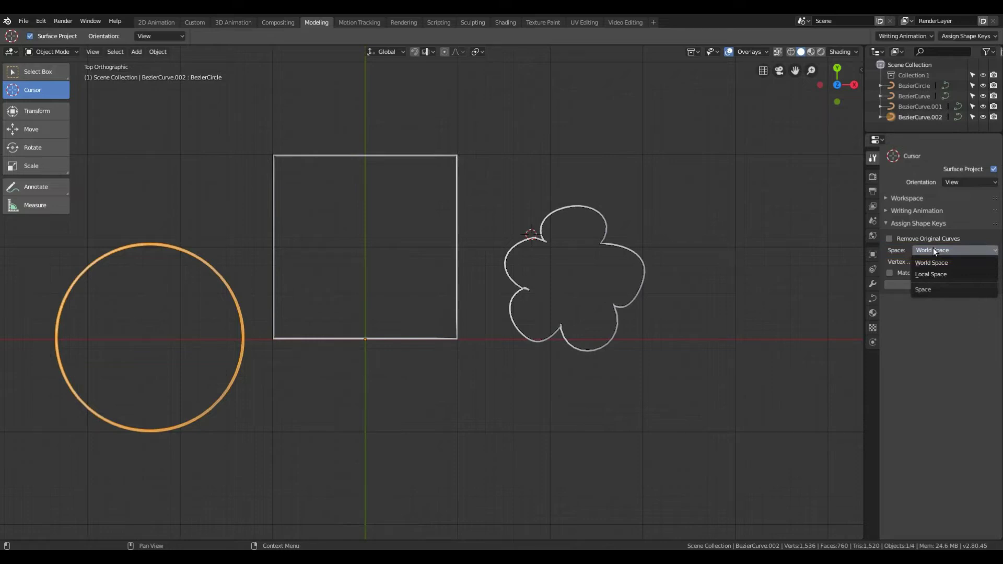
key("ctrl+z")
key("ctrl+z")
key("ctrl+z")
key("ctrl+z")
key("ctrl+z")
key("ctrl+z")
key("ctrl+z")
key("ctrl+z")
key("ctrl+z")
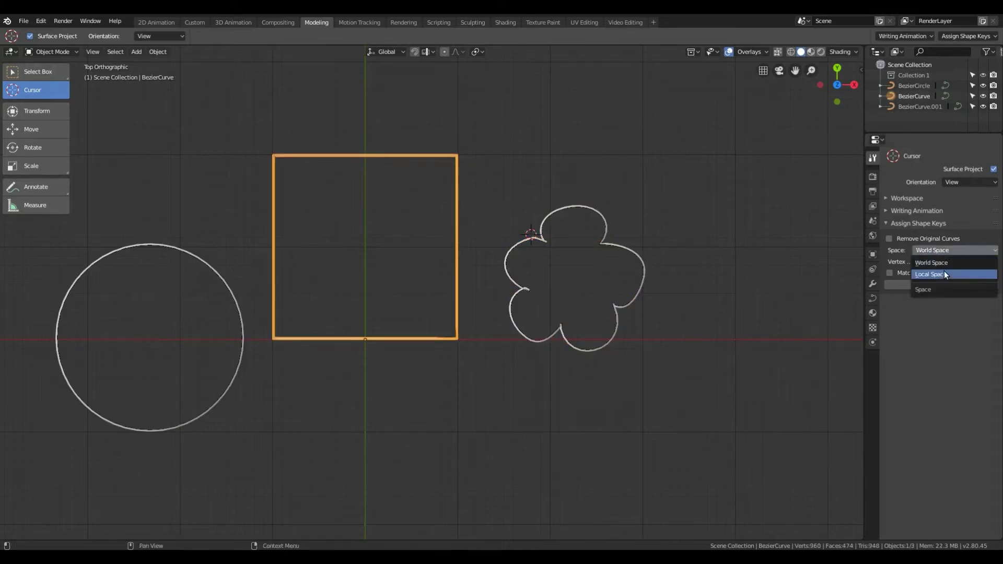
Step: Assign shape keys to all three curves with the square active, using Local Space and Remove Original Curves enabled
left_click(943, 267)
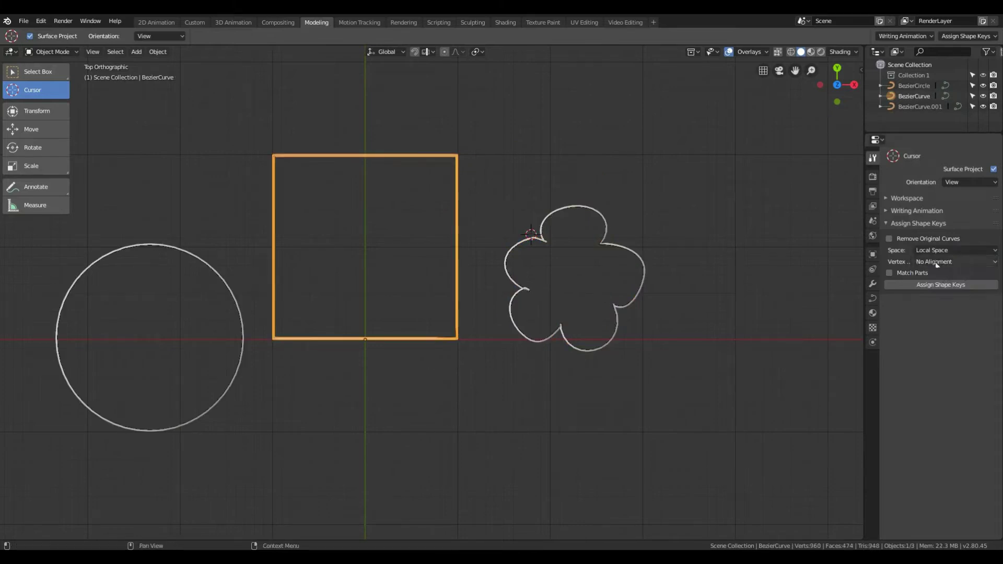
left_click(890, 239)
key("ctrl+z")
key("a")
left_click(458, 261, "shift")
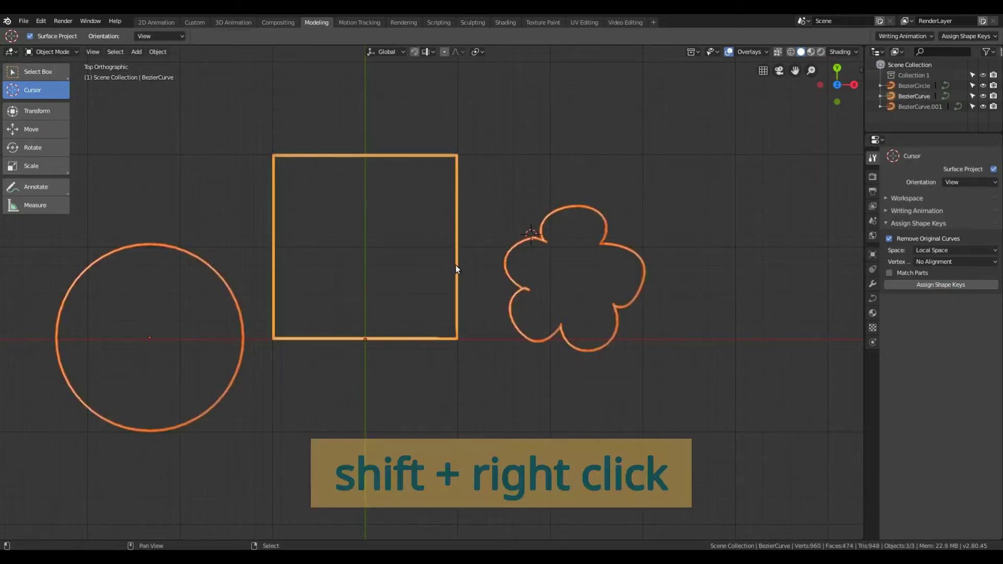
left_click(951, 286)
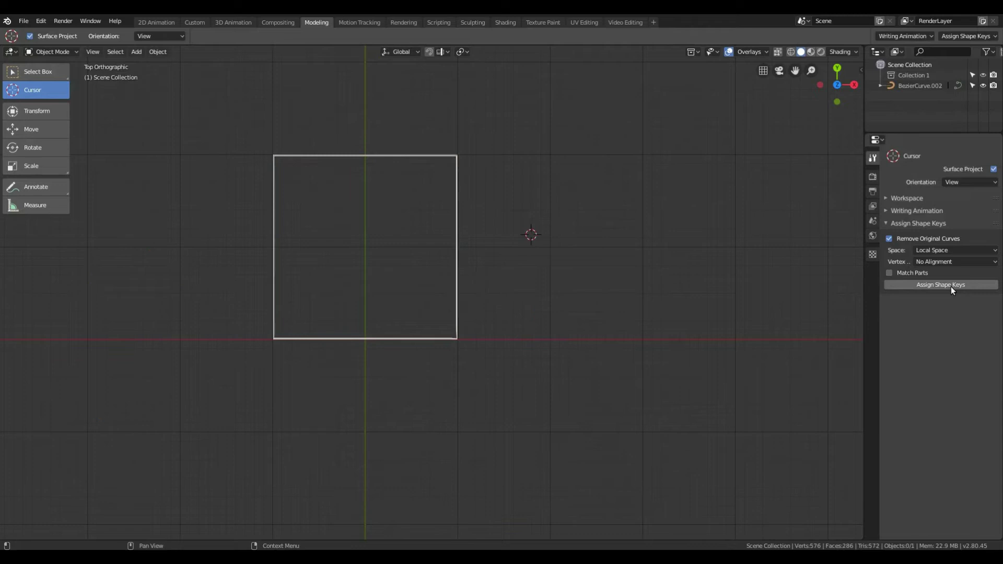
Step: Preview the combined curve's morphs in Local Space by varying its shape key values
left_click(873, 298)
scroll(963, 225, "down", 10)
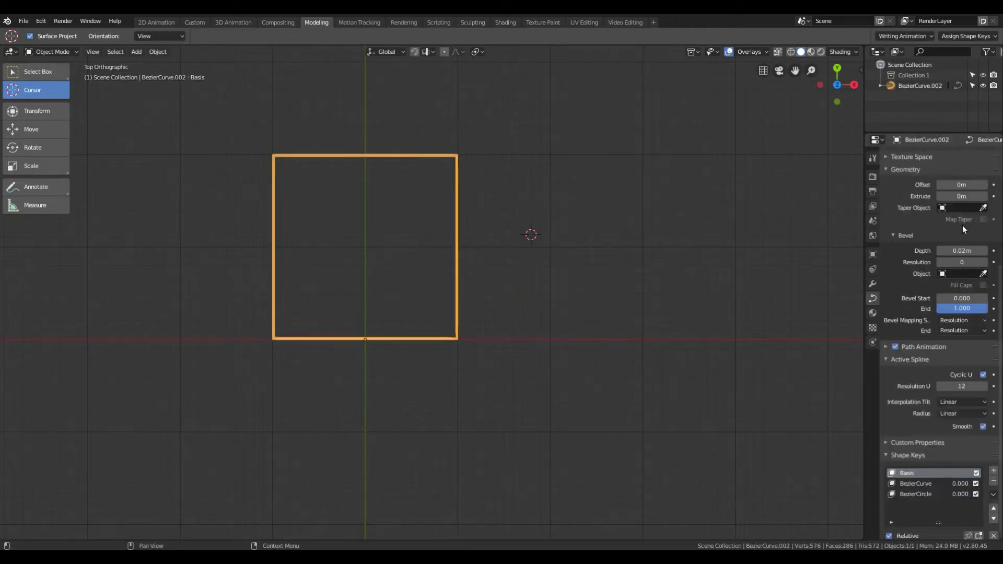
mouse_move(951, 484)
left_mouse_down()
mouse_move(1000, 484)
mouse_move(938, 484)
left_mouse_up()
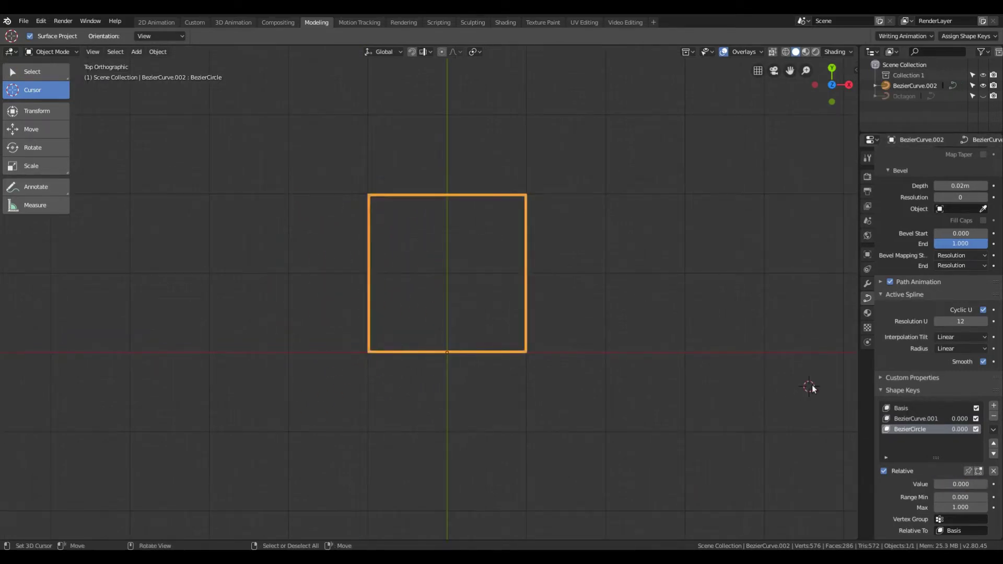
mouse_move(938, 484)
left_mouse_down()
mouse_move(985, 484)
mouse_move(938, 484)
left_mouse_up()
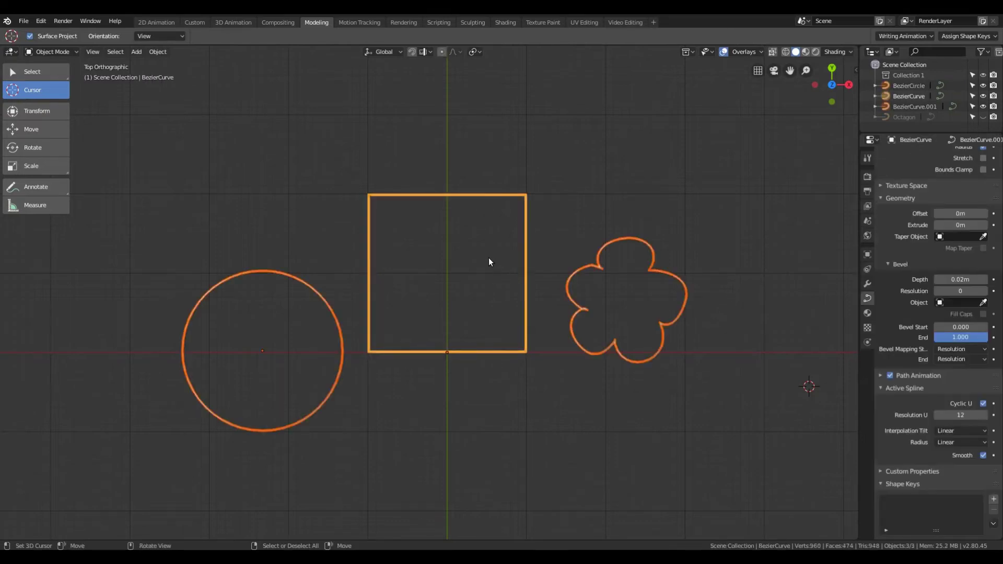
Step: Check the curve directions in Edit Mode and switch the direction of the square's spline
key("Tab")
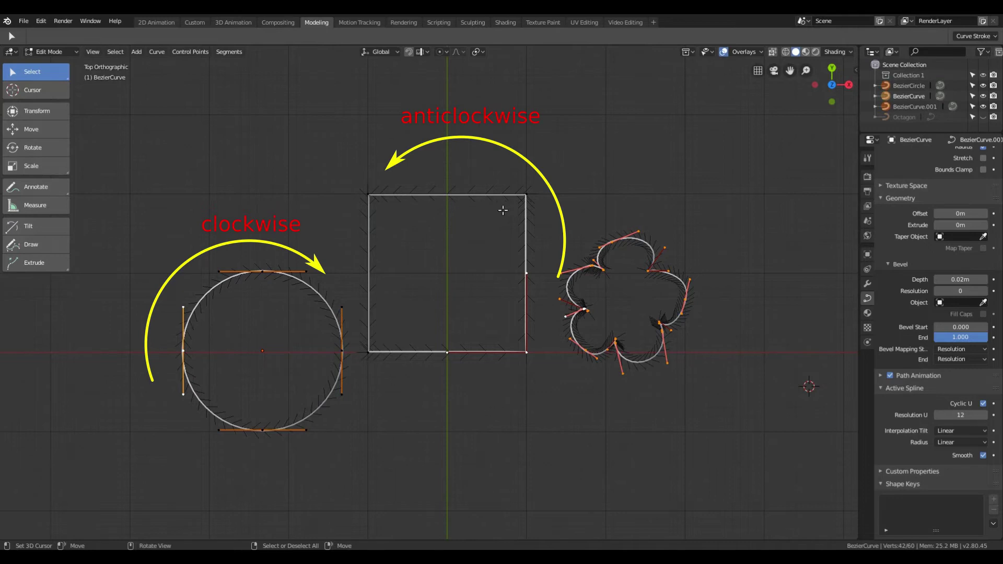
key("Tab")
left_click(391, 195)
key("Tab")
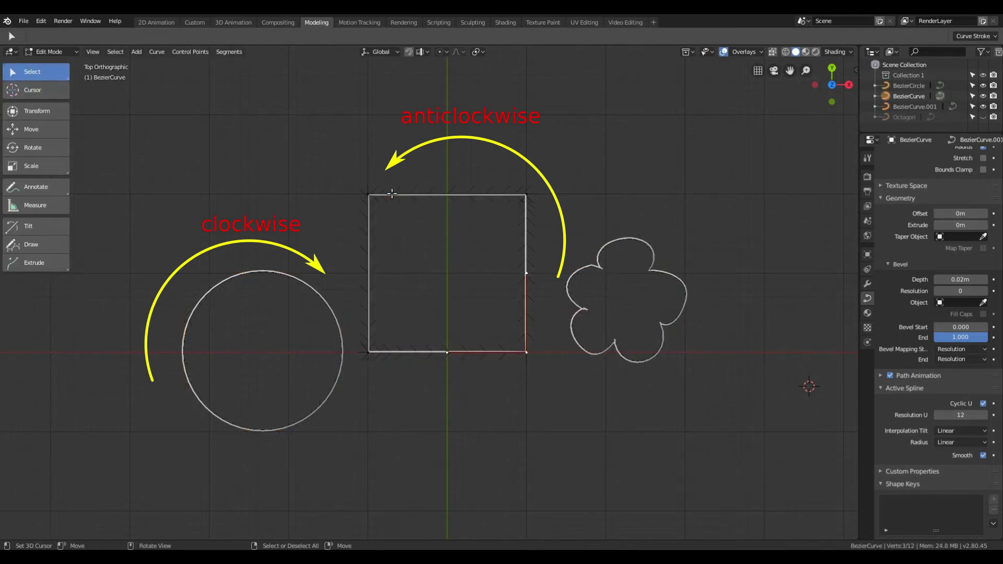
left_click(220, 52)
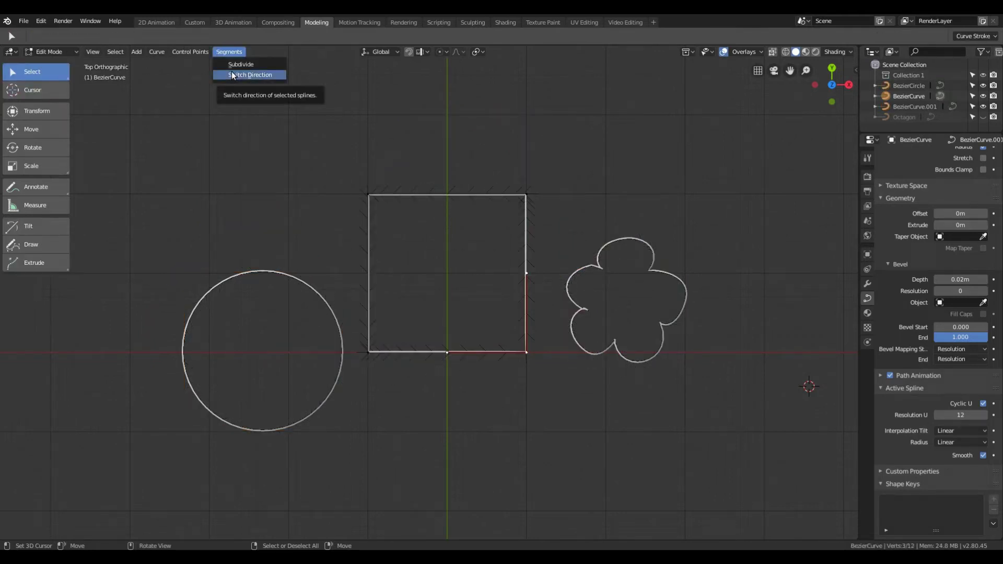
left_click(233, 76)
key("Tab")
Step: Select the circle and the square with the square active and assign shape keys to them
right_click(291, 277, "shift")
right_click(376, 197, "shift")
left_click(969, 35)
left_click(911, 285)
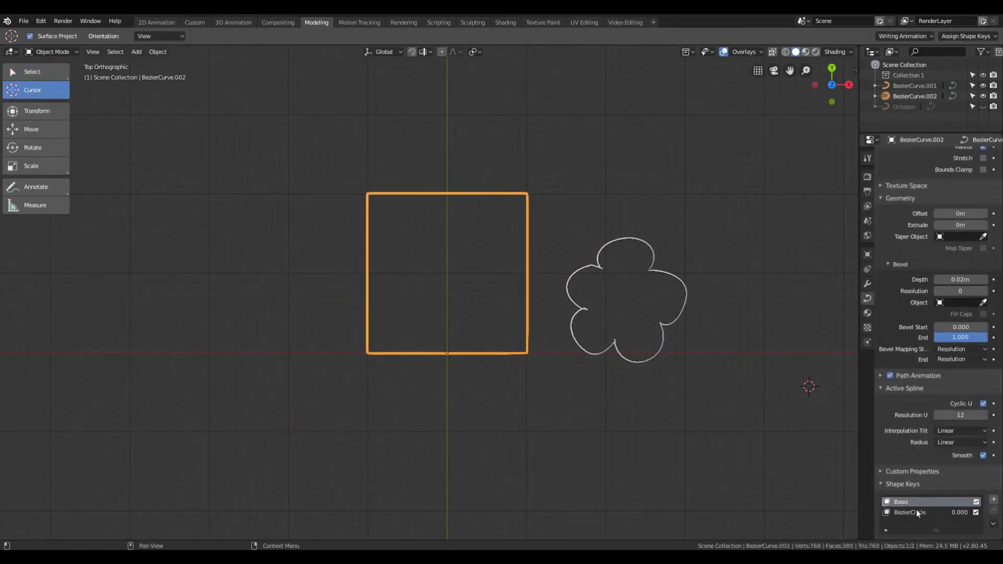
Step: Preview the square's morph into the circle by varying the BezierCircle shape key value
left_click(918, 514)
scroll(918, 514, "down", 4)
left_click_drag(936, 484, 981, 484)
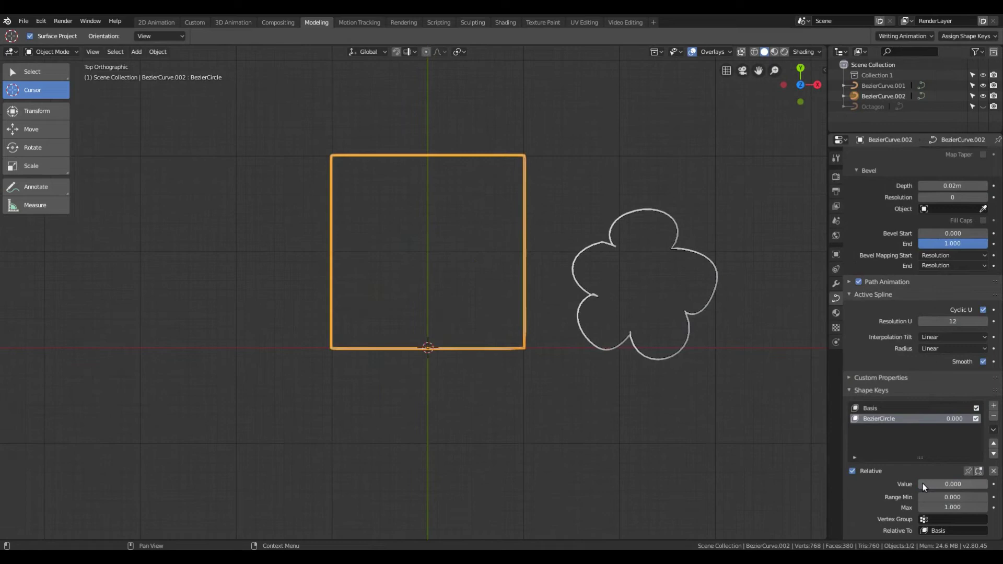
mouse_move(923, 484)
left_mouse_down()
mouse_move(987, 484)
mouse_move(921, 484)
left_mouse_up()
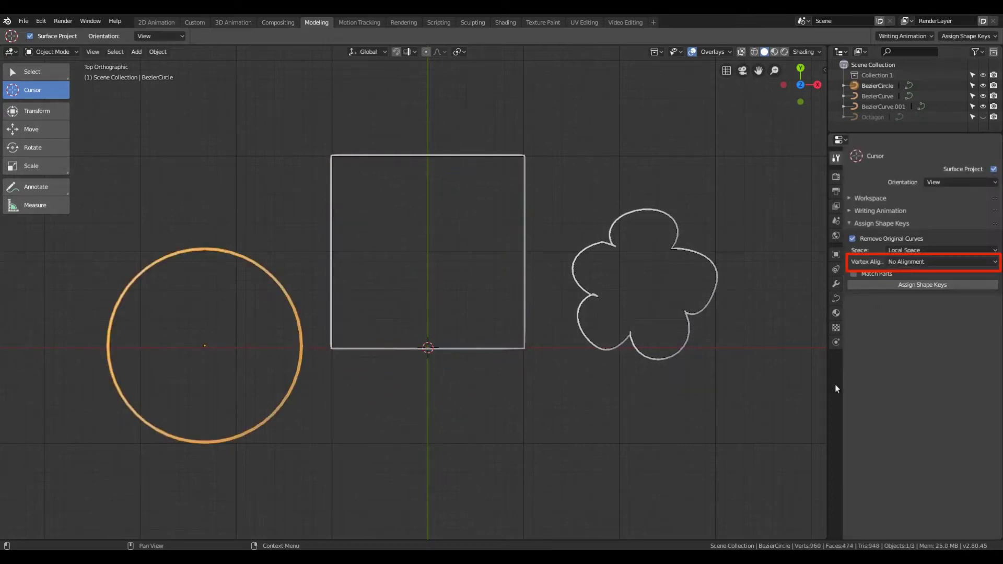
Step: Unhide the Octagon curve and hide the flower-shaped curve and the circle
middle_click_drag(692, 408, 540, 442, "shift")
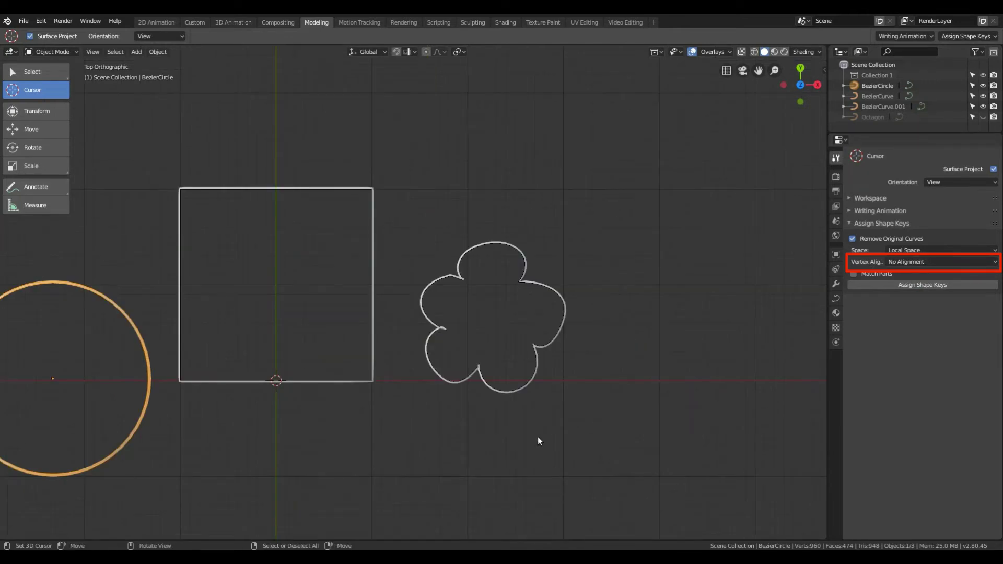
left_click(983, 118)
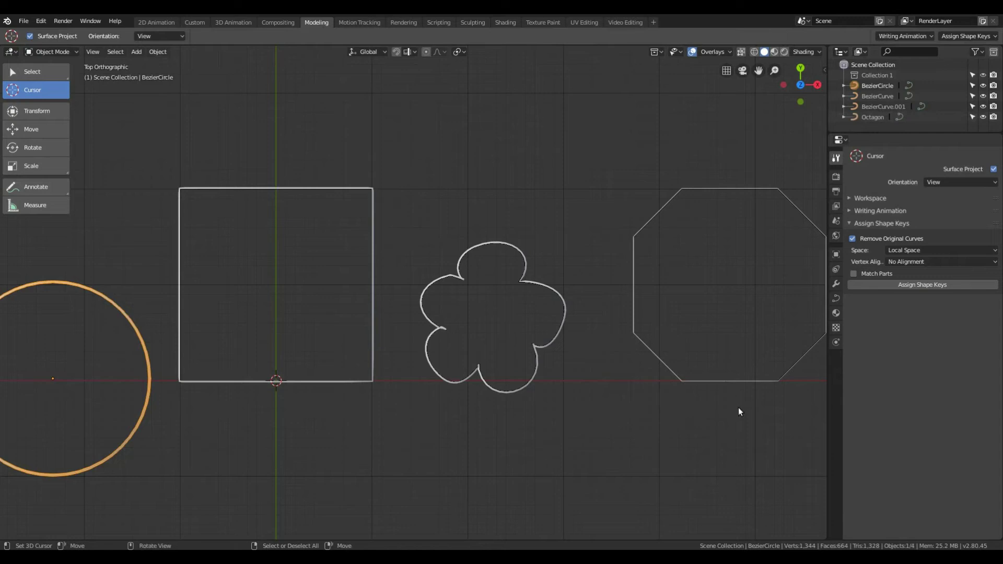
left_click(557, 339)
left_click(982, 106)
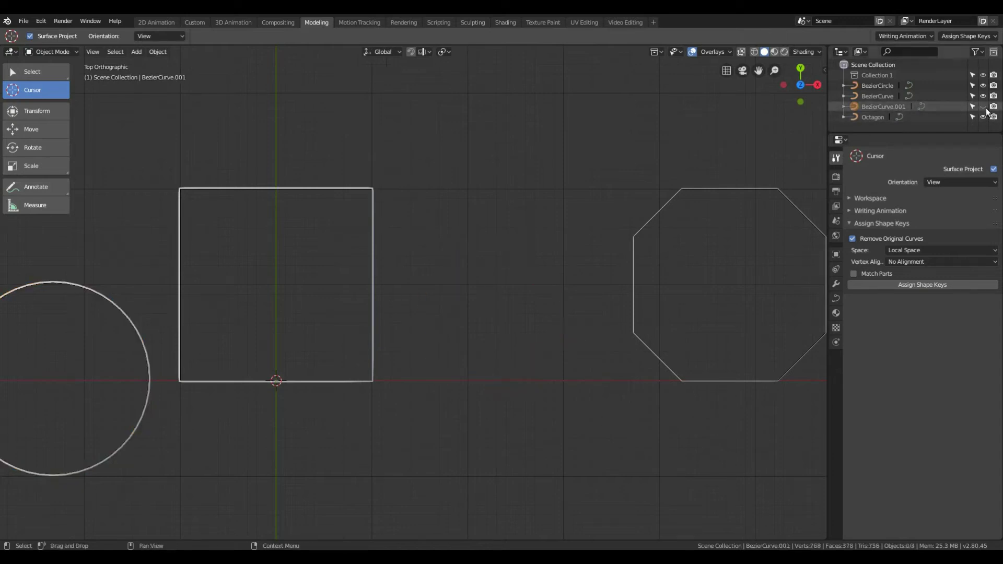
left_click(149, 358)
left_click(983, 85)
Step: Select the octagon and square with the square active and assign shape keys in World Space with No Alignment, keeping the original curves
left_click(878, 95)
middle_click_drag(752, 340, 550, 241, "shift")
left_click(550, 241, "shift")
key("Tab")
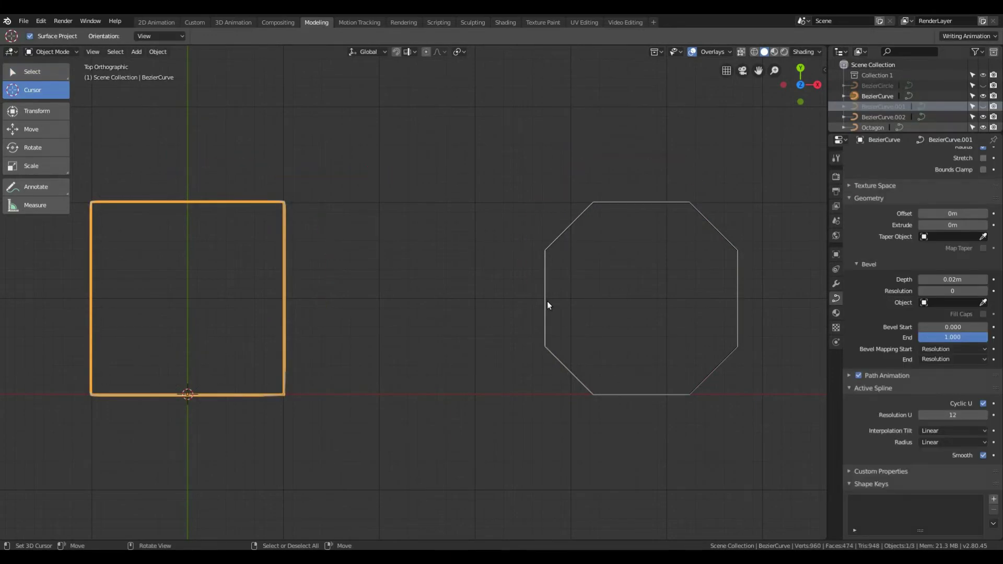
left_click(548, 301)
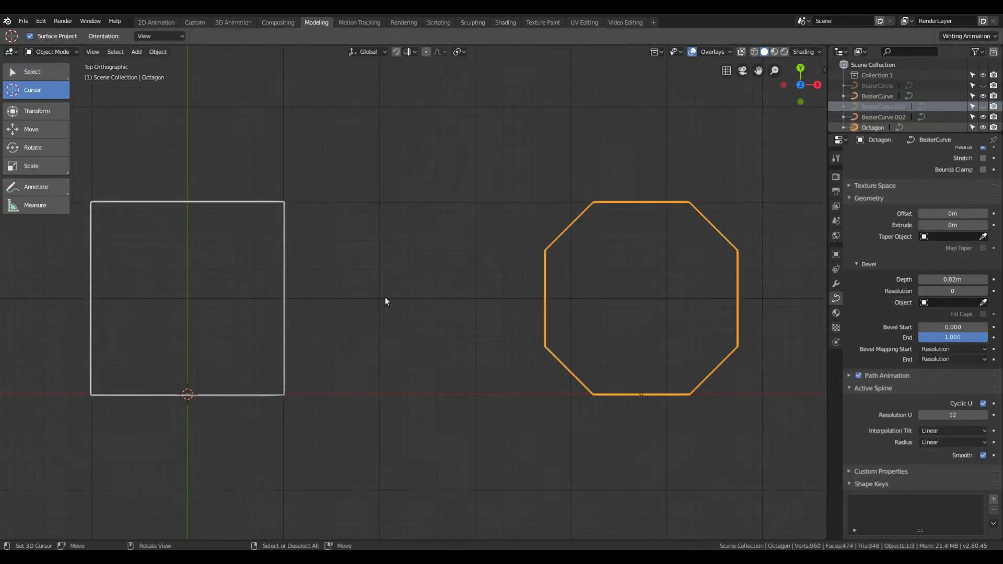
right_click(290, 297, "shift")
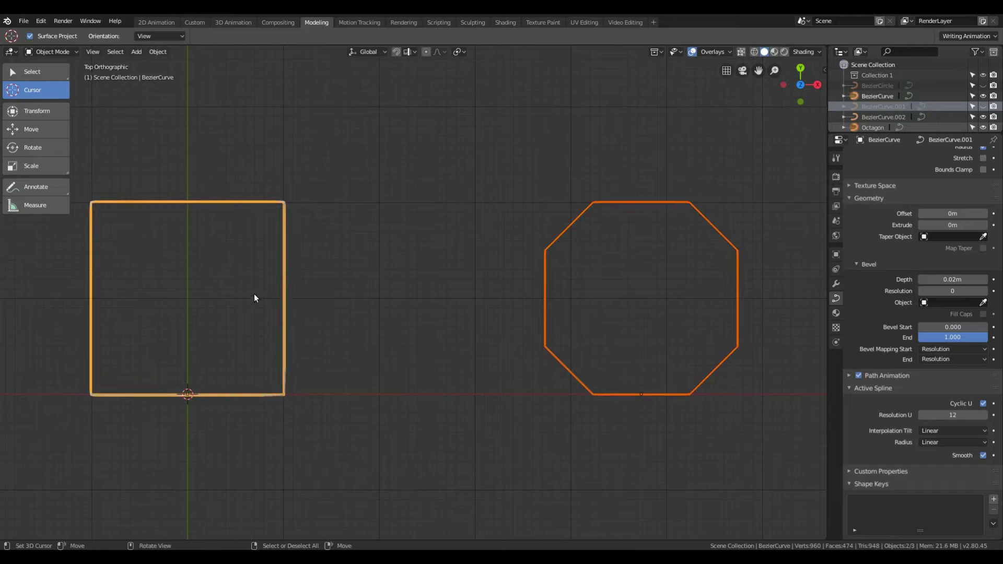
left_click(836, 158)
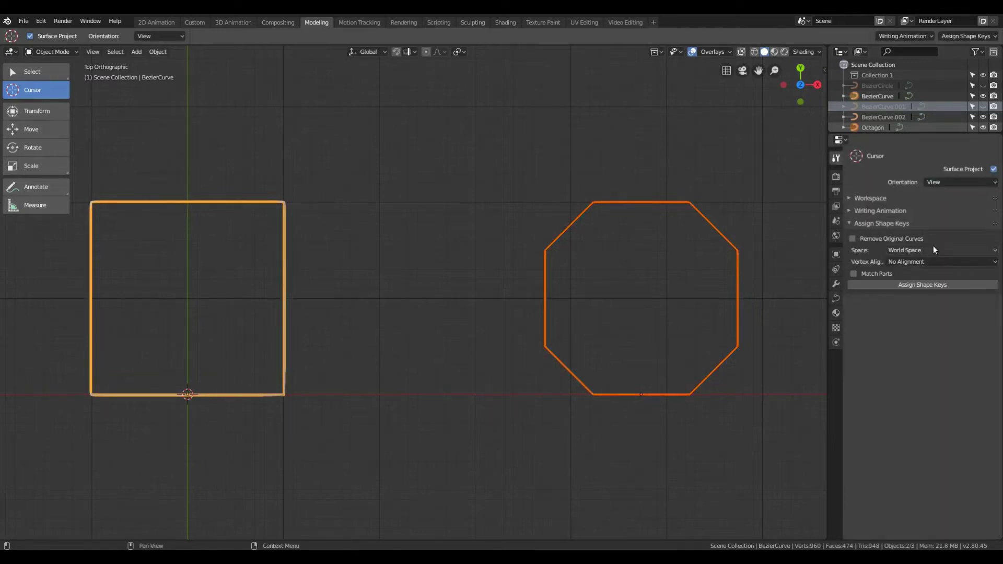
left_click(908, 288)
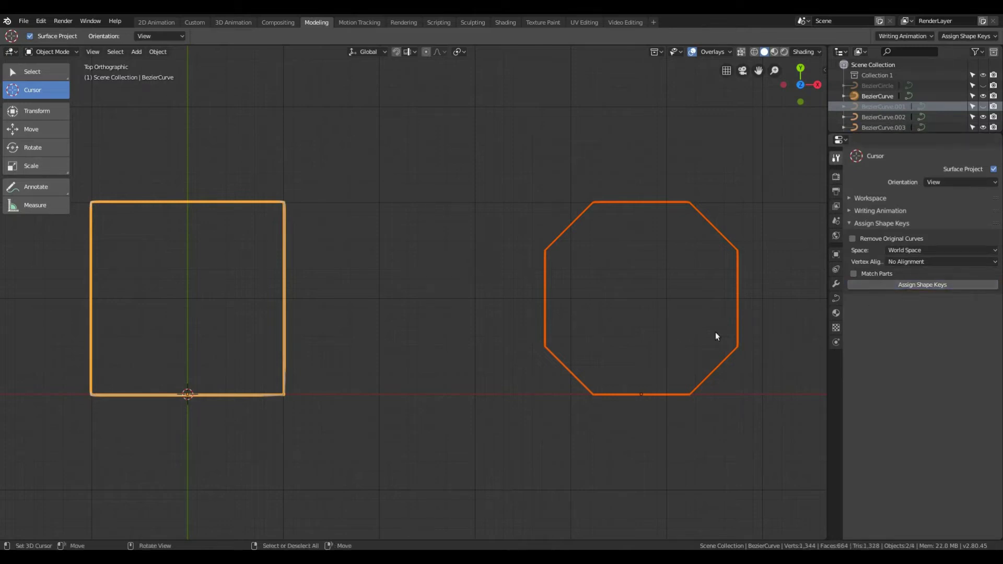
Step: Select the new square curve and preview its morph into the octagon by varying the Octagon shape key value
left_click(284, 275)
left_click(836, 298)
scroll(918, 522, "down", 5)
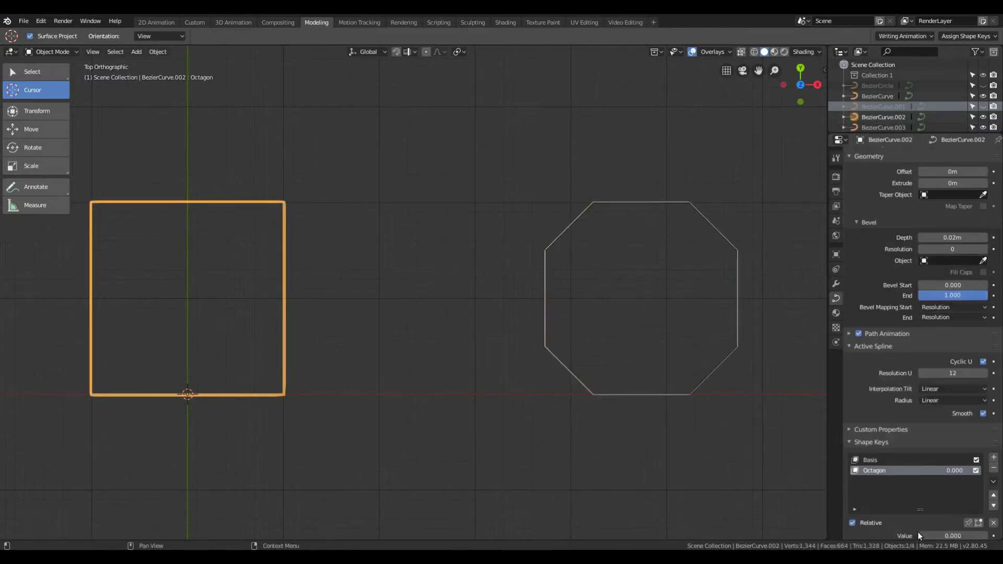
scroll(918, 534, "down", 3)
mouse_move(922, 484)
left_mouse_down()
mouse_move(987, 484)
mouse_move(919, 484)
left_mouse_up()
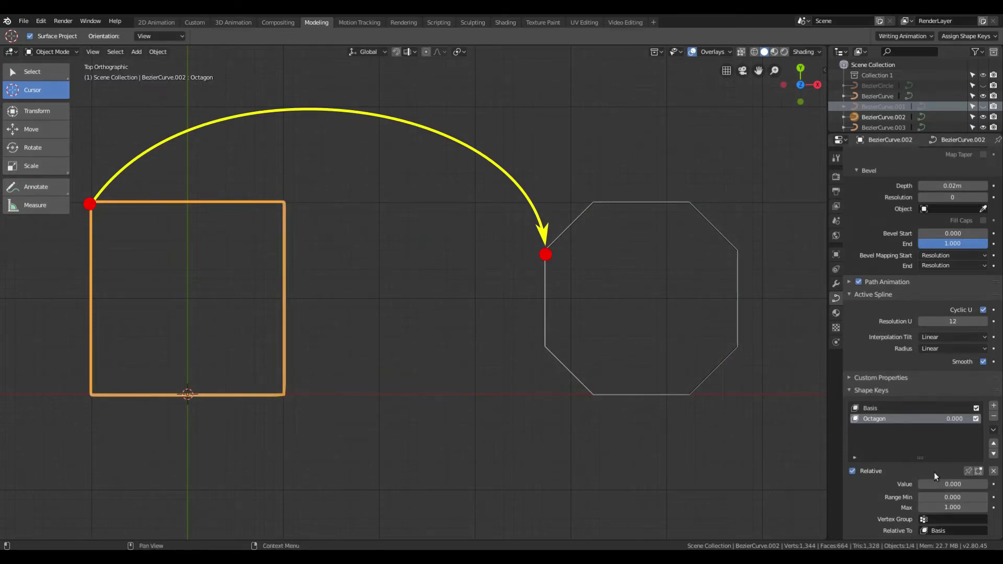
mouse_move(925, 484)
left_mouse_down()
mouse_move(987, 485)
mouse_move(919, 485)
left_mouse_up()
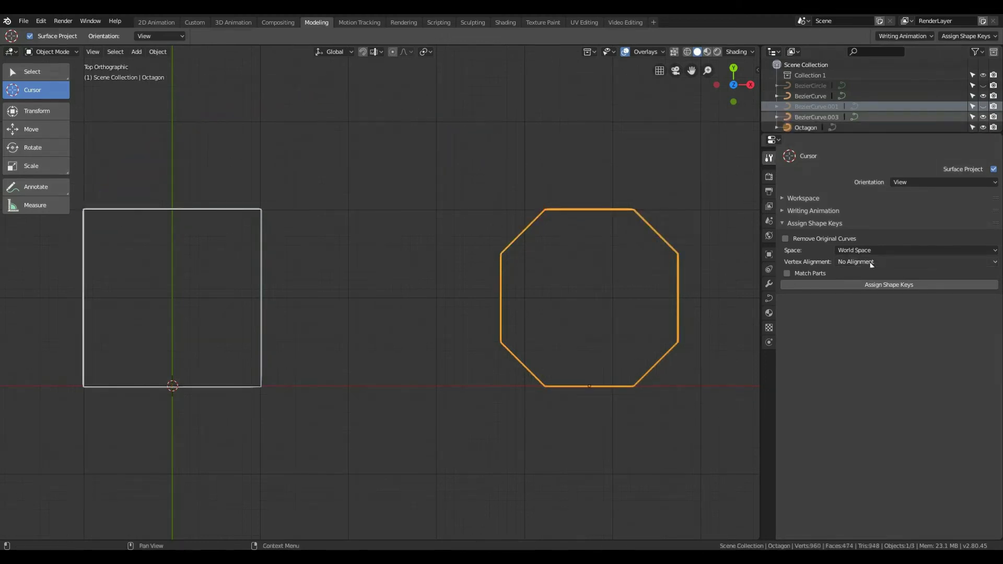
Step: Set Vertex Alignment to Vertex Coordinates with Max Y as the first alignment value
left_click(871, 263)
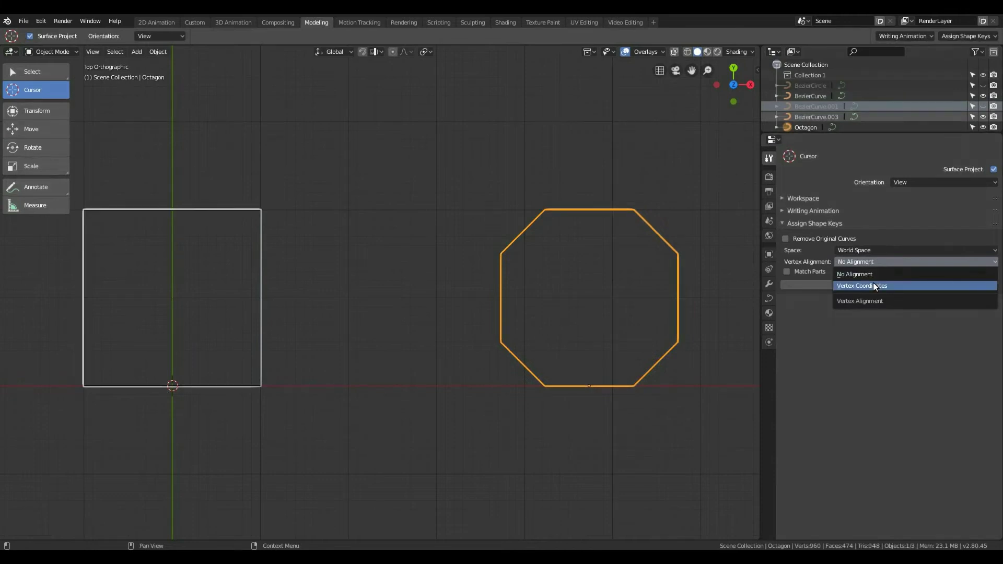
left_click(875, 286)
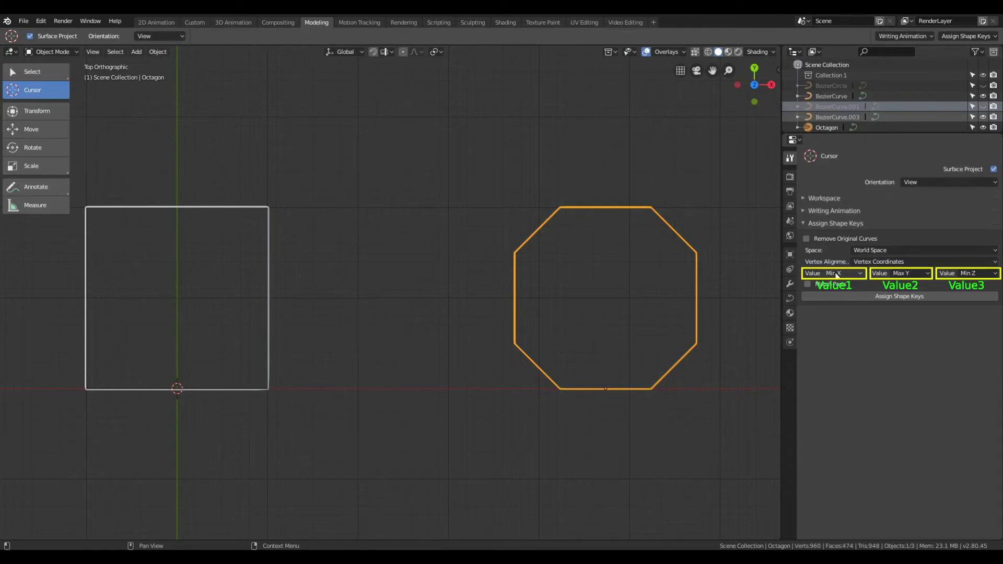
left_click(837, 274)
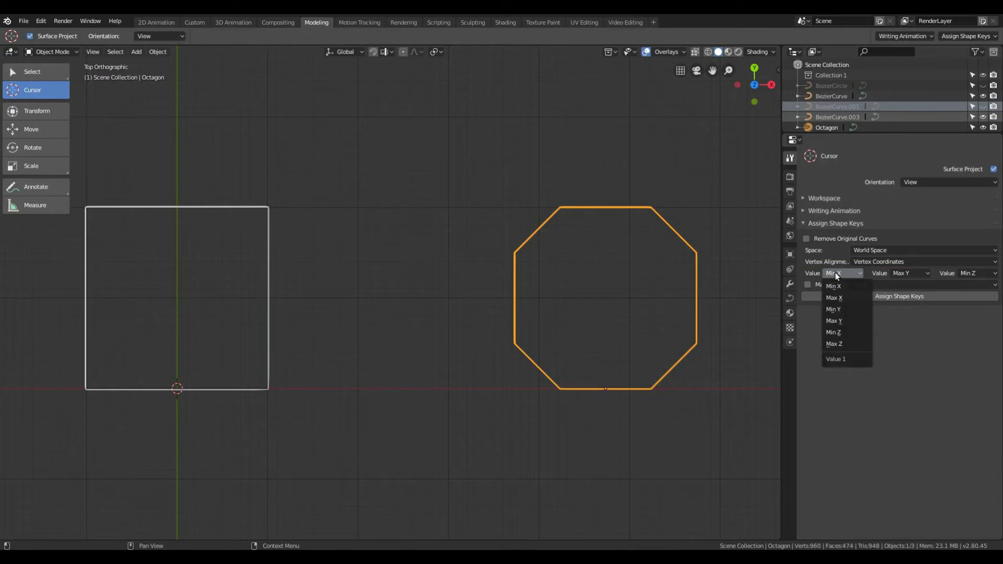
left_click(851, 332)
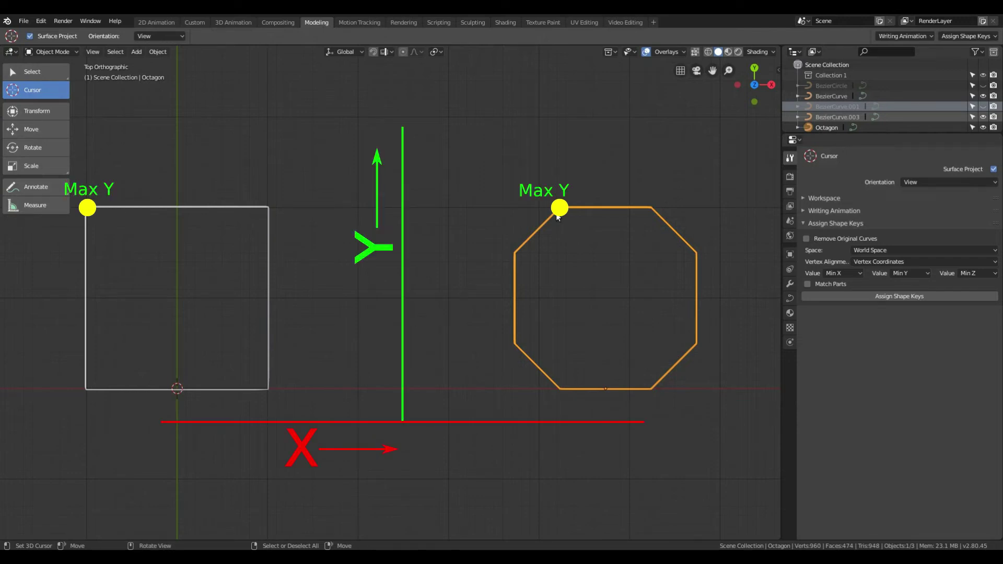
left_click(842, 272)
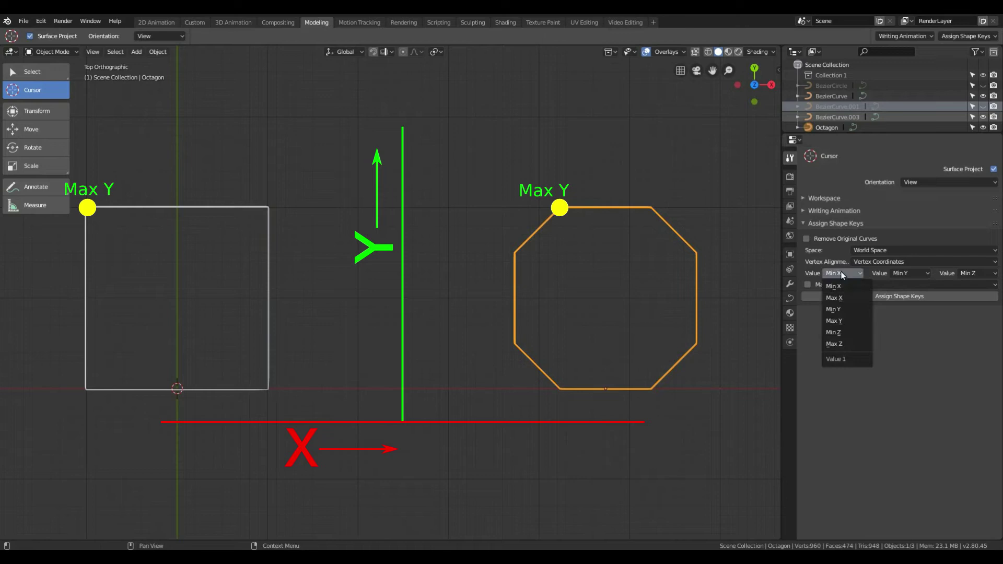
left_click(843, 320)
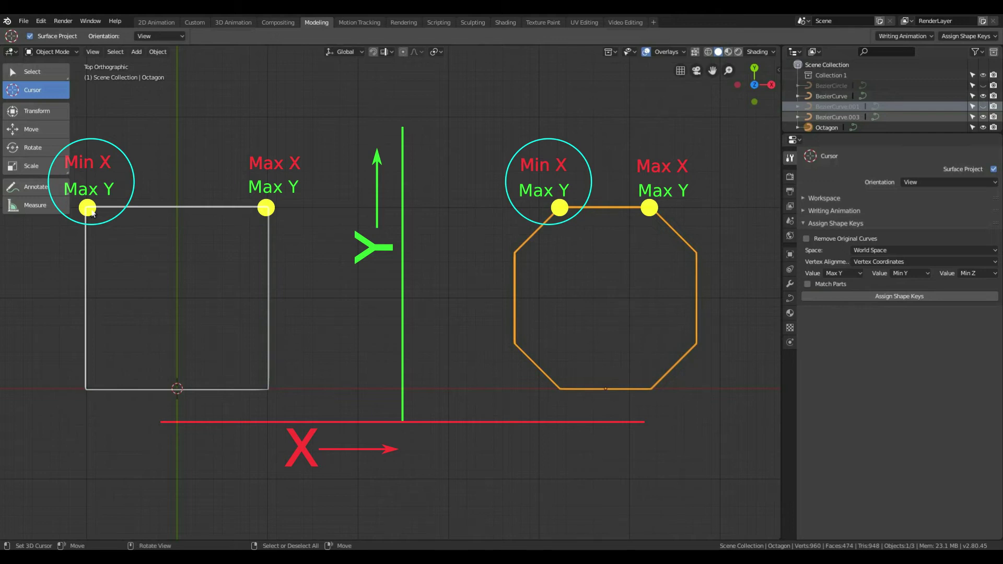
Step: Select the square and octagon with the octagon active and assign shape keys aligned by Max Y, Min X and Min Z
left_click(271, 246)
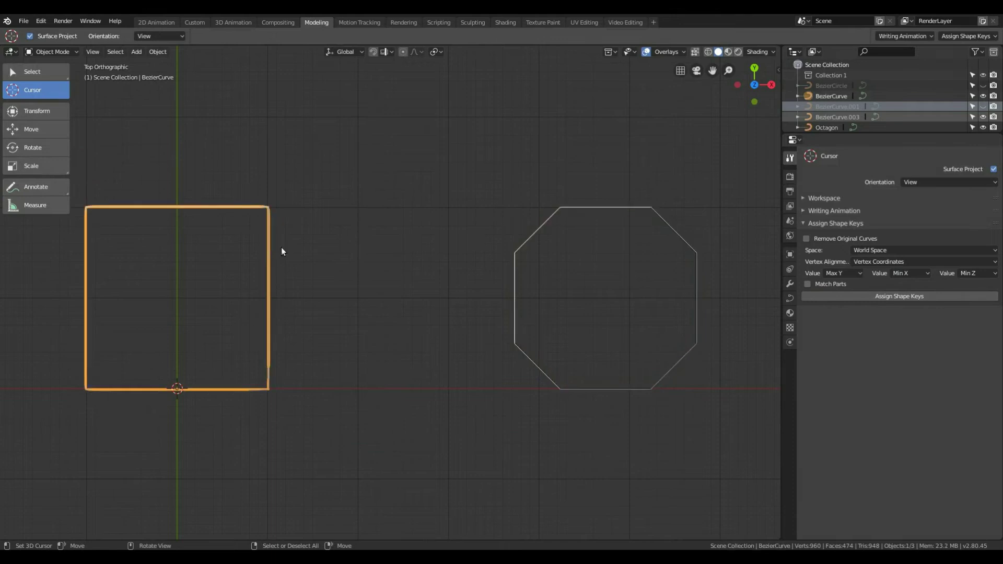
left_click(515, 264, "shift")
left_click(847, 296)
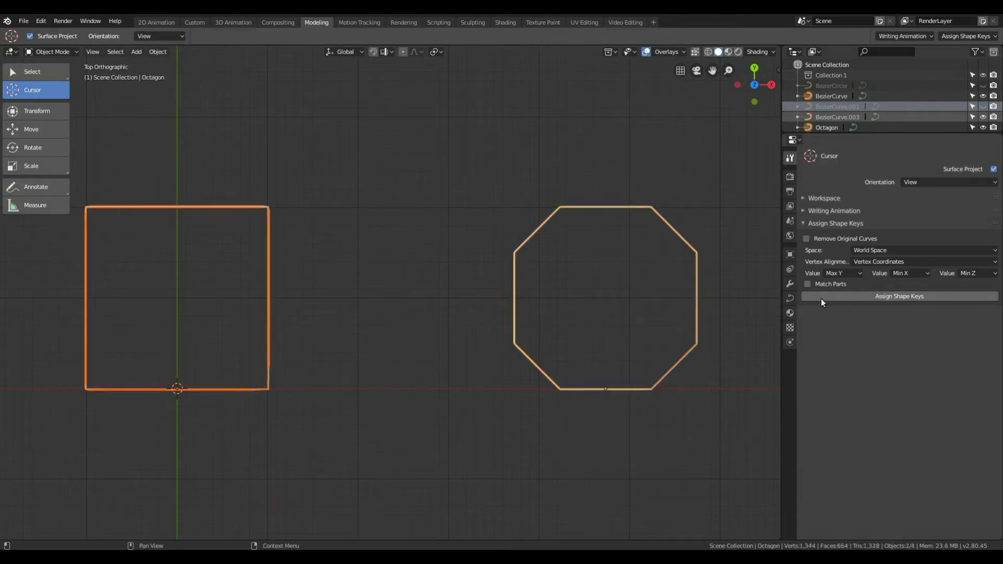
Step: Preview the new square curve's morph by varying the Octagon shape key value, and delete that curve
left_click(790, 298)
scroll(822, 509, "down", 5)
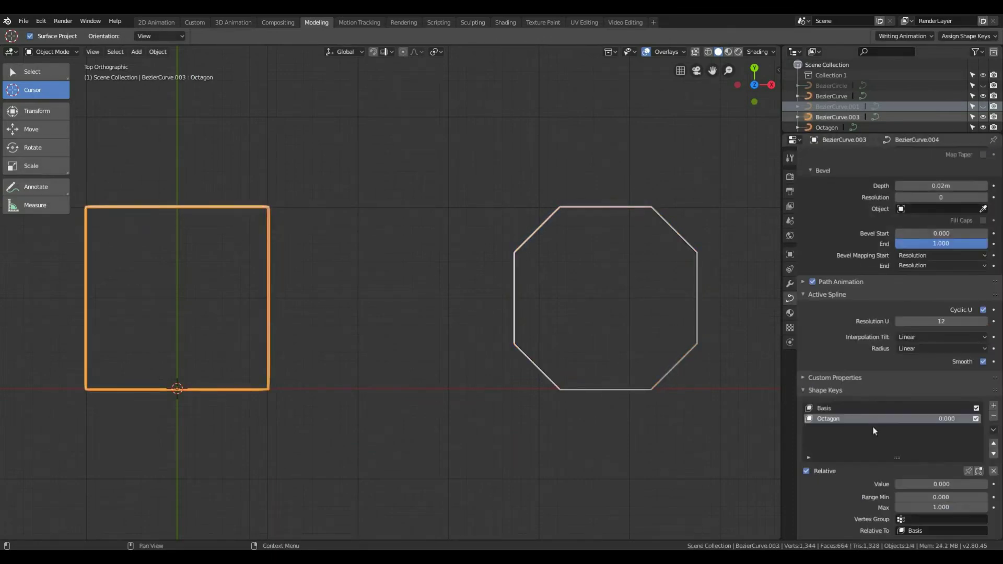
mouse_move(910, 487)
left_mouse_down()
mouse_move(1001, 486)
mouse_move(897, 487)
left_mouse_up()
key("Delete")
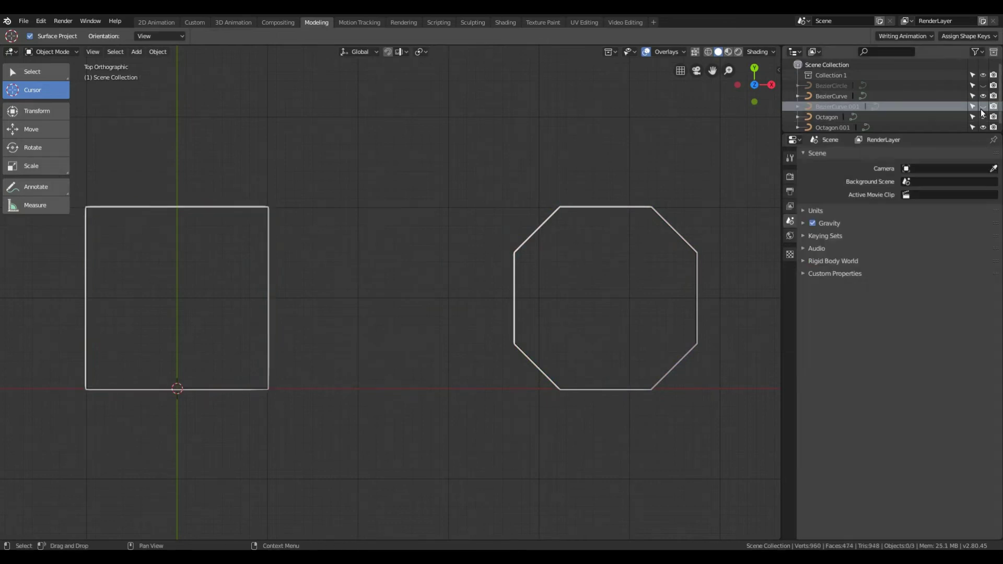
Step: Unhide the flower-shaped curve and inspect its control points in Edit Mode
left_click(982, 108)
right_click(416, 299)
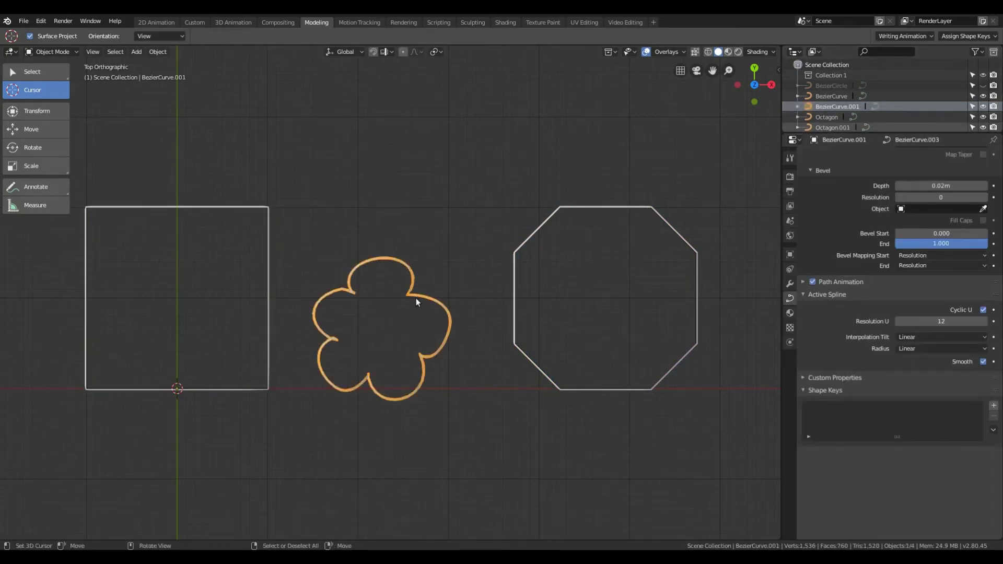
key("Tab")
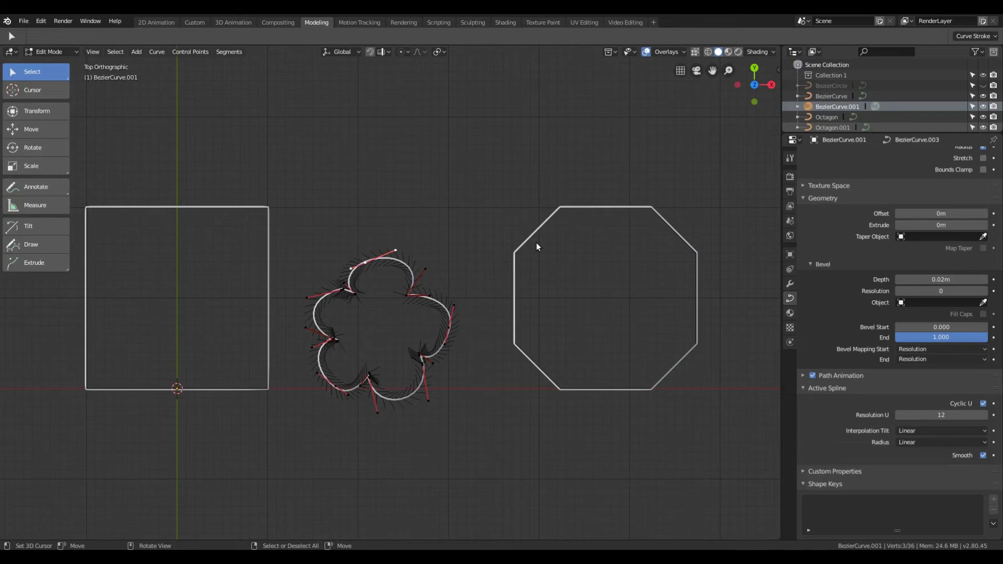
key("Tab")
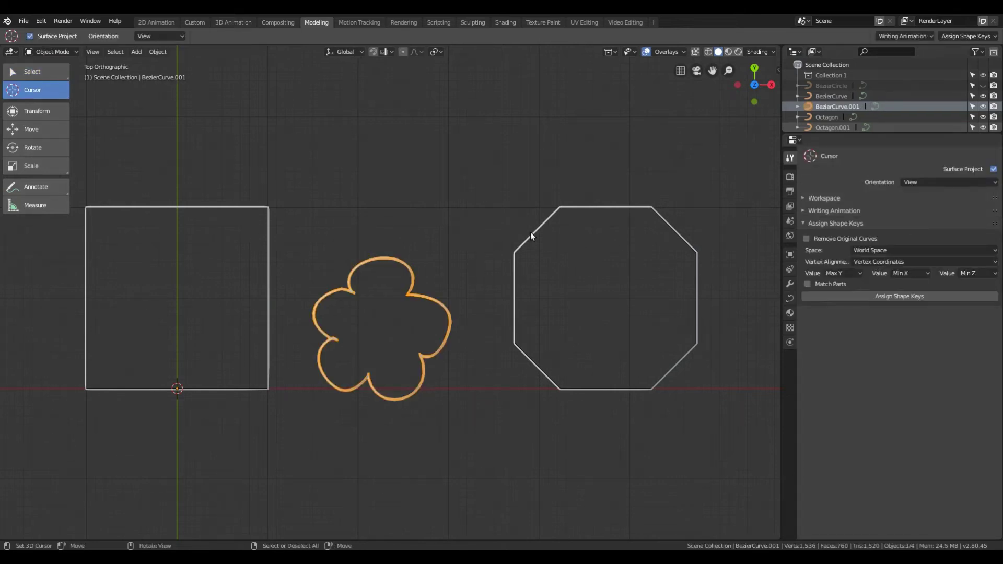
key("Tab")
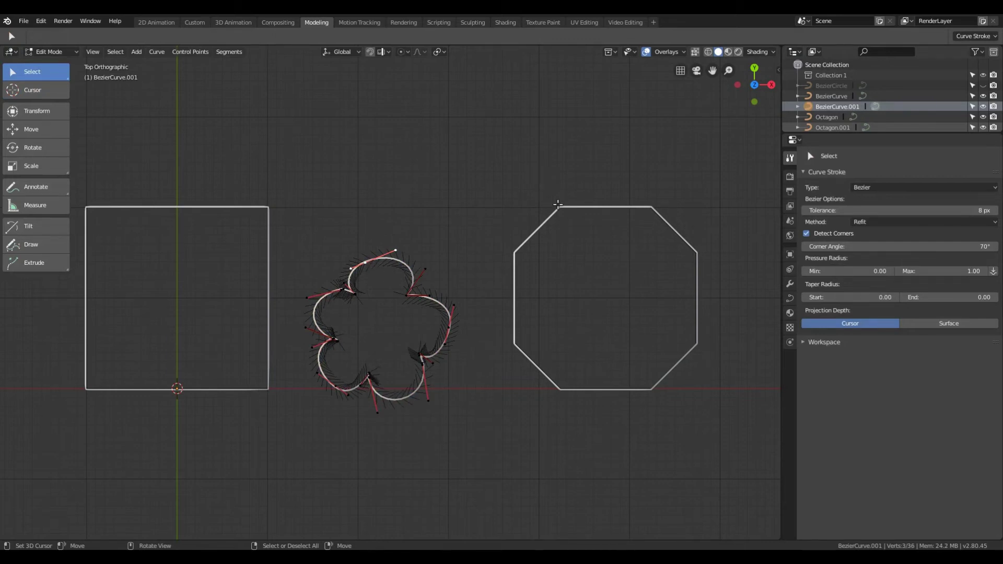
key("Tab")
Step: With the flower and octagon selected and the octagon active, assign shape keys aligned by Max Y, Min X and Min Z and preview the morph
left_click(540, 226, "shift")
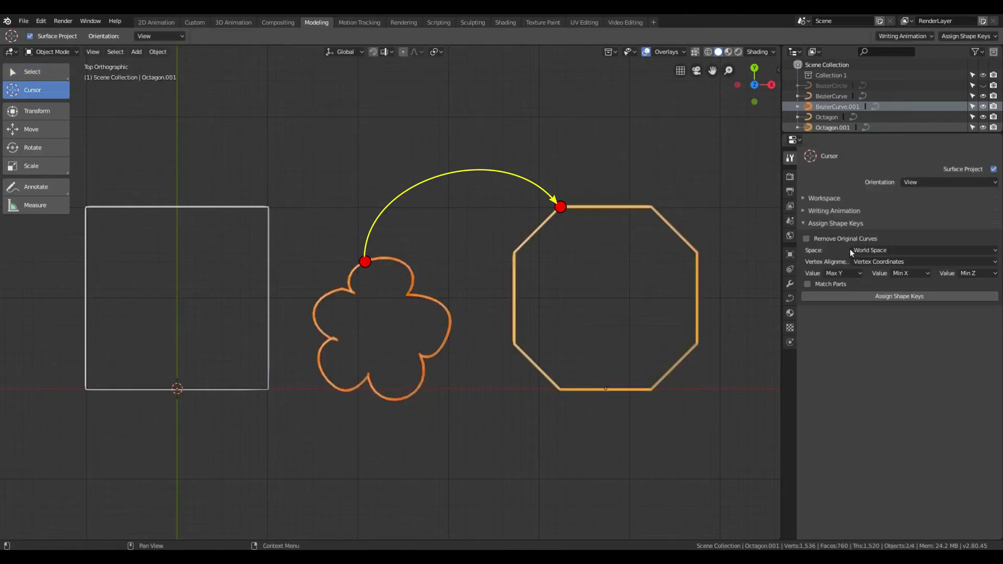
left_click(896, 296)
mouse_move(899, 484)
left_mouse_down()
mouse_move(988, 484)
mouse_move(896, 484)
left_mouse_up()
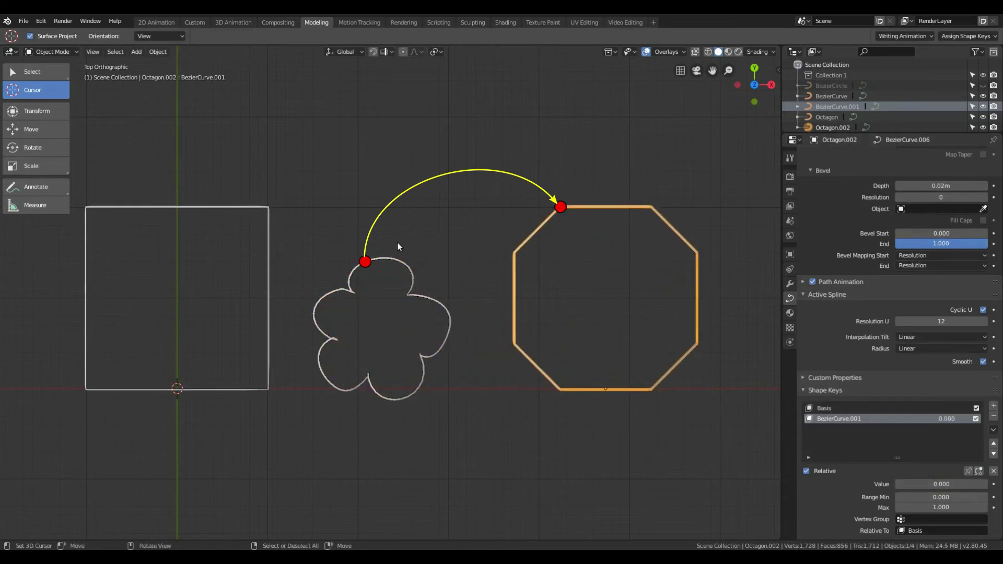
left_click(790, 158)
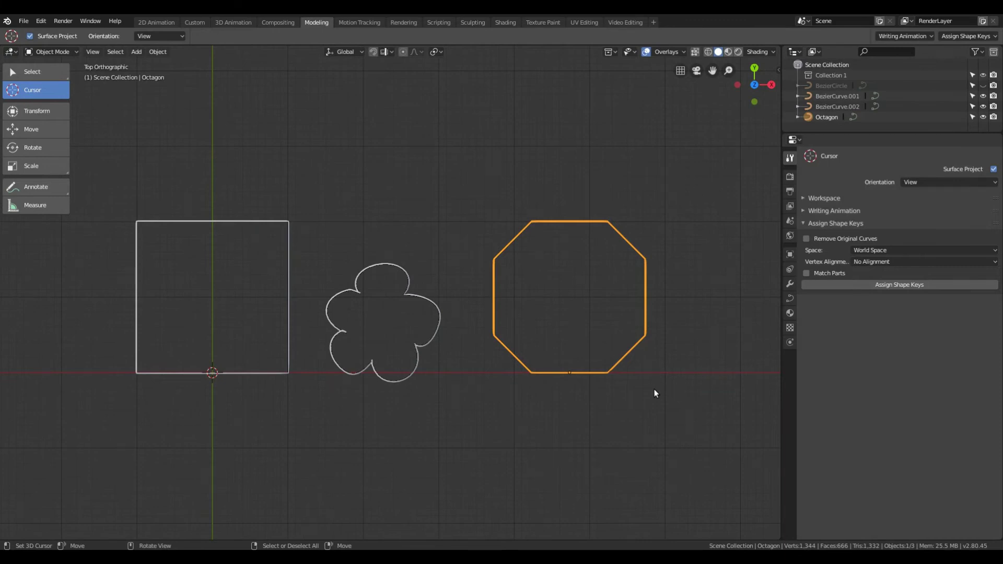
Step: Delete all visible curves and add a text object reading TEXT
key("a")
key("Delete")
key("shift+a")
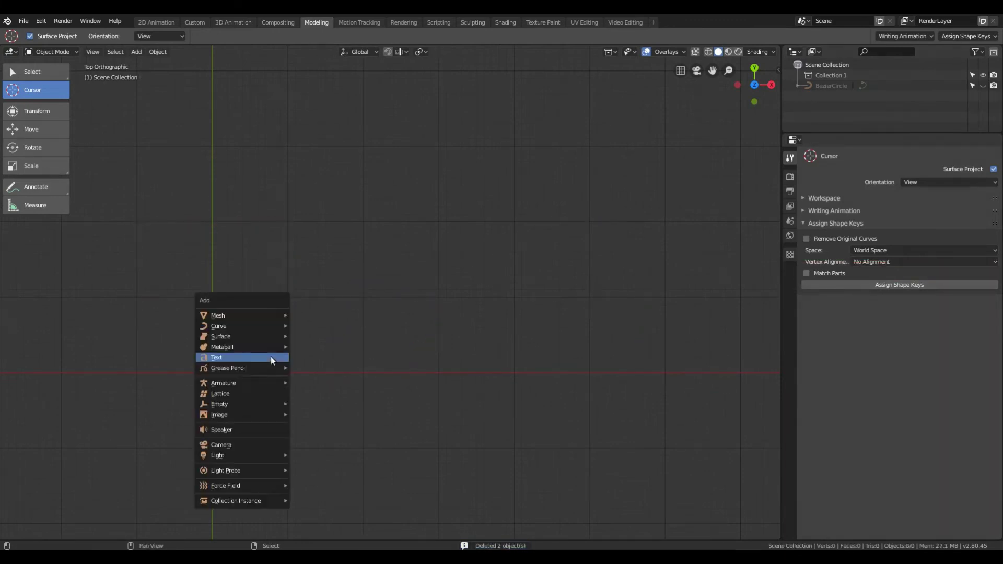
left_click(271, 356)
key("Tab")
key("BackSpace")
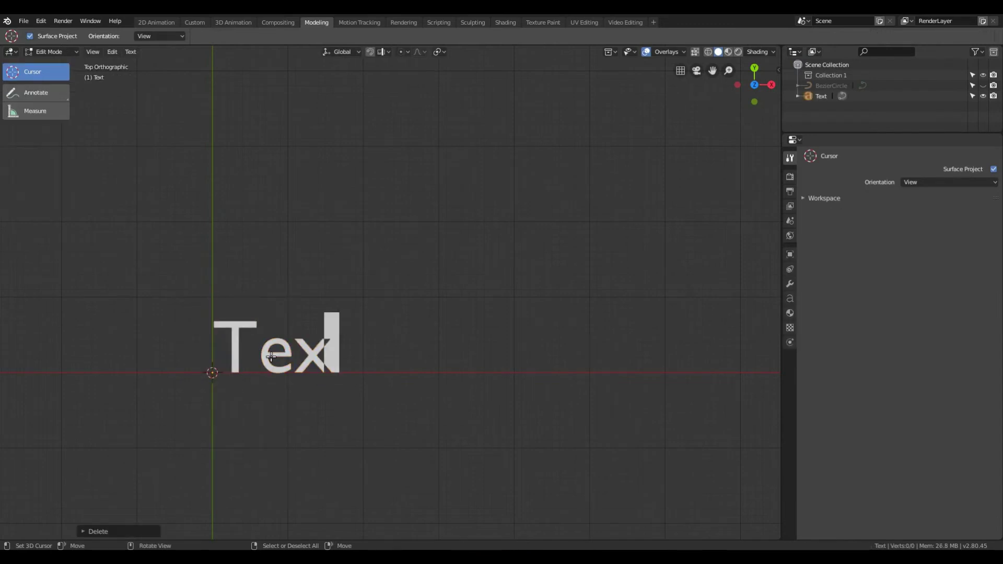
key("BackSpace")
key("BackSpace")
type("EXT")
key("Tab")
Step: Duplicate the text object upward along the global Y axis and change the copy to read SITE
key("shift+d")
key("y")
key("1")
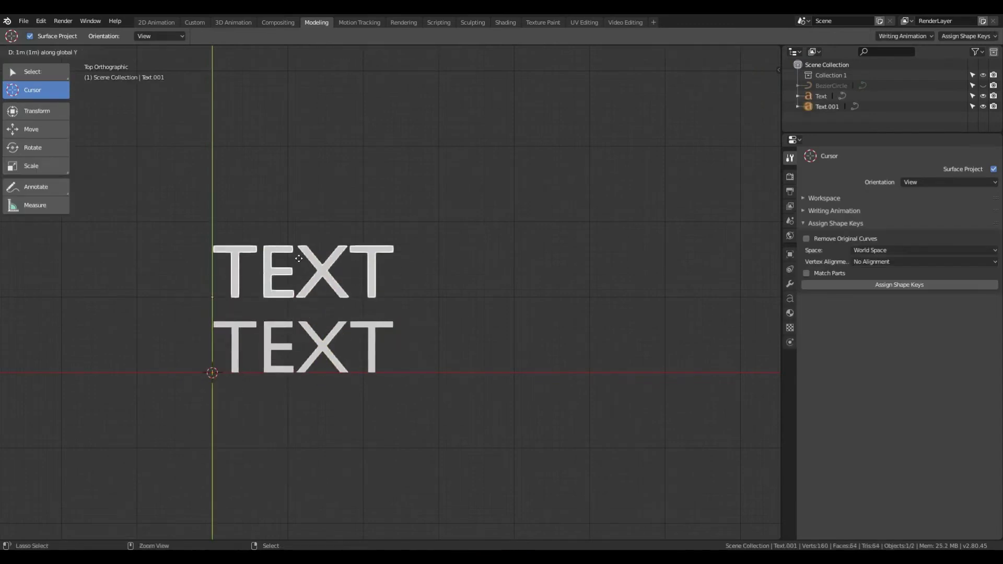
key("Return")
key("Tab")
key("BackSpace")
key("BackSpace")
key("BackSpace")
key("BackSpace")
type("S")
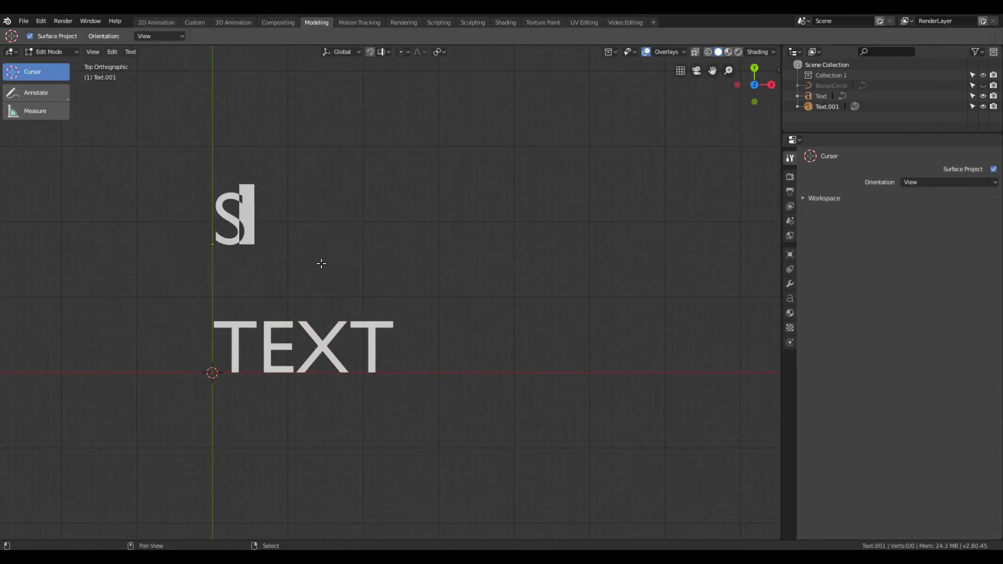
type("ITE")
key("Tab")
Step: Select both the SITE and TEXT objects and convert them to curves
left_click(285, 348, "shift")
key("F3")
type("conve")
key("Down")
key("Return")
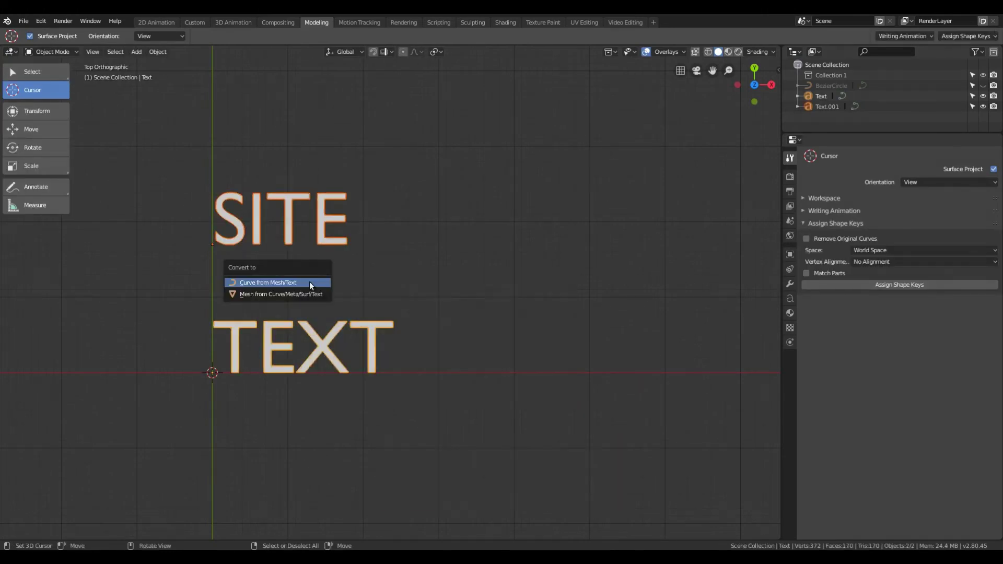
left_click(311, 285)
Step: Try assigning shape keys from TEXT to SITE with Match Parts off, preview the morph halfway, and undo the assignment
left_click(242, 346)
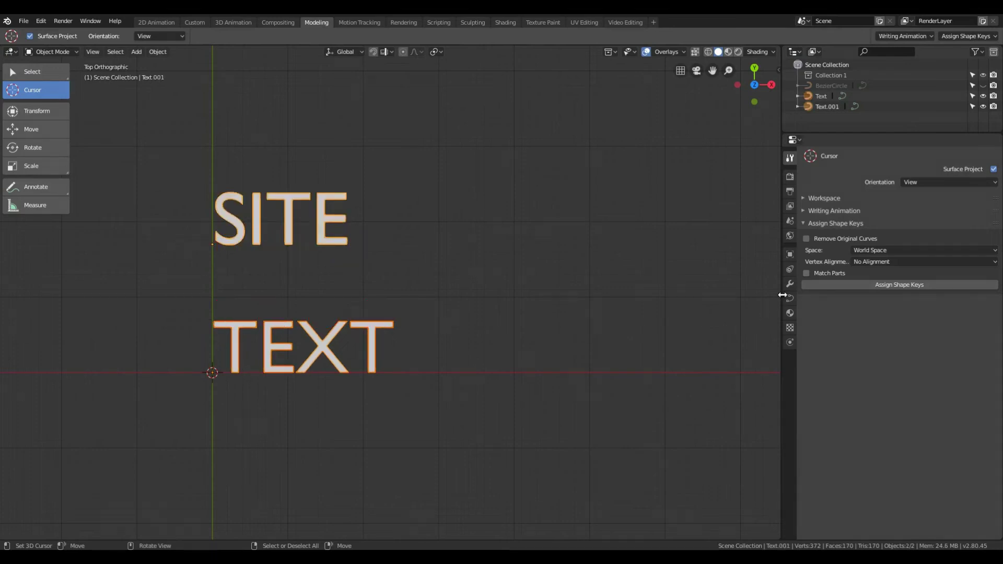
left_click(249, 231, "shift")
left_click(832, 284)
scroll(895, 428, "down", 10)
left_click_drag(899, 483, 945, 485)
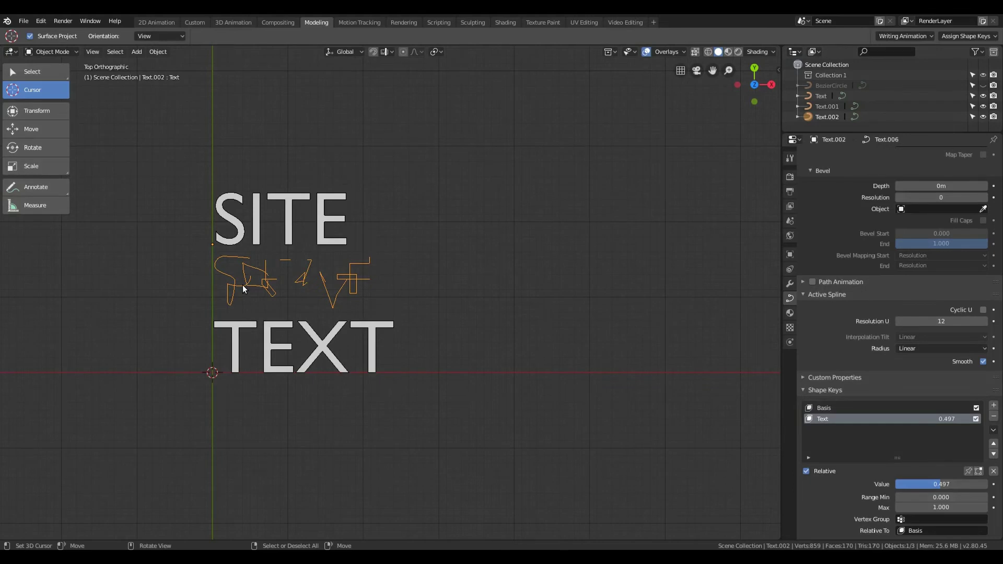
key("ctrl+z")
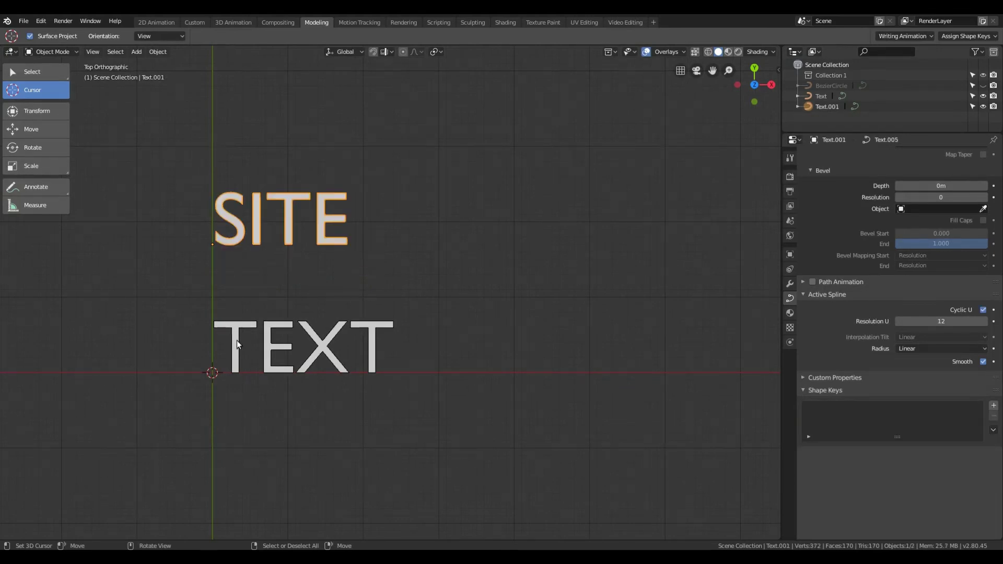
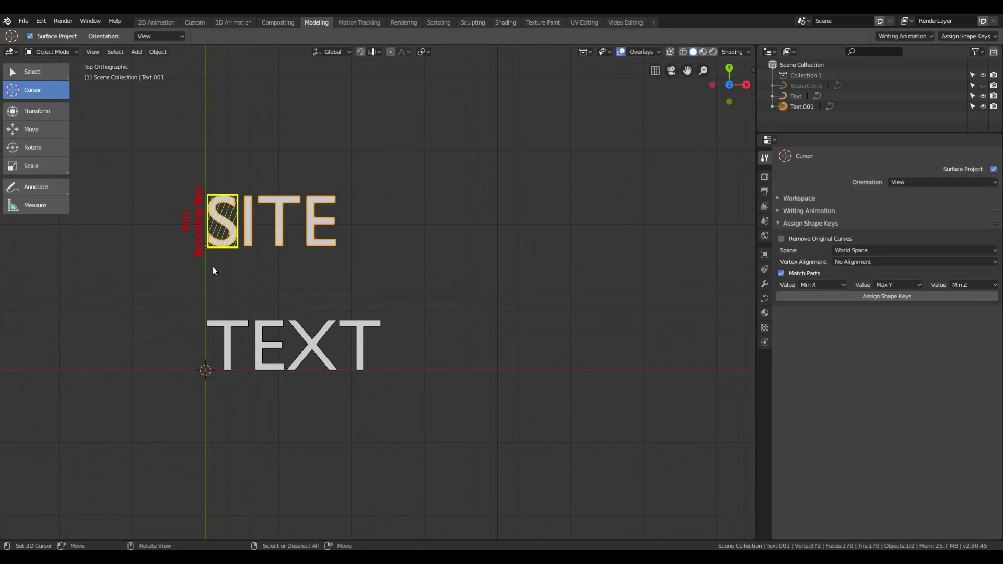
Step: Assign shape keys to TEXT and SITE with SITE active, using Match Parts values Min X, Max Y and Min Z
left_click(812, 285)
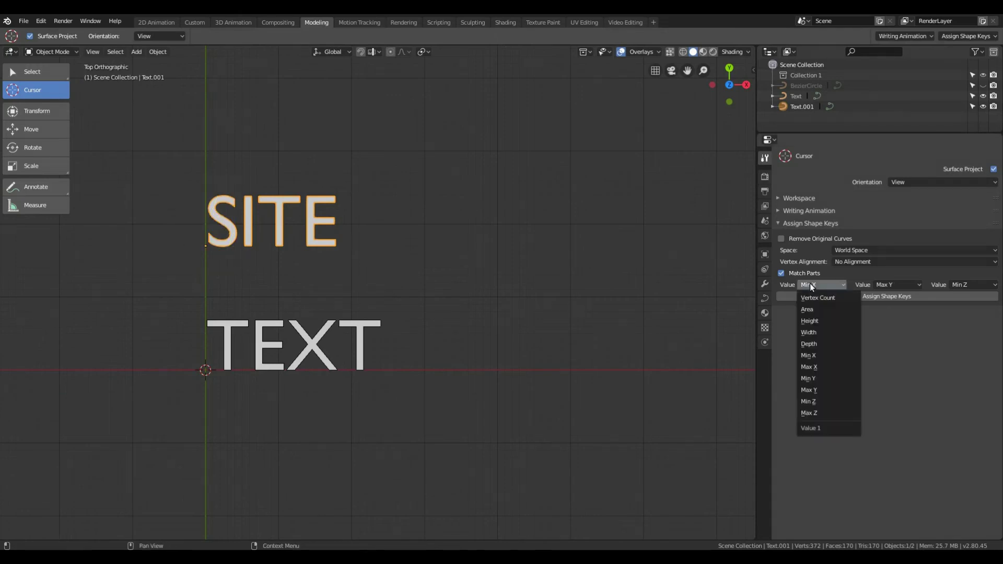
left_click(818, 355)
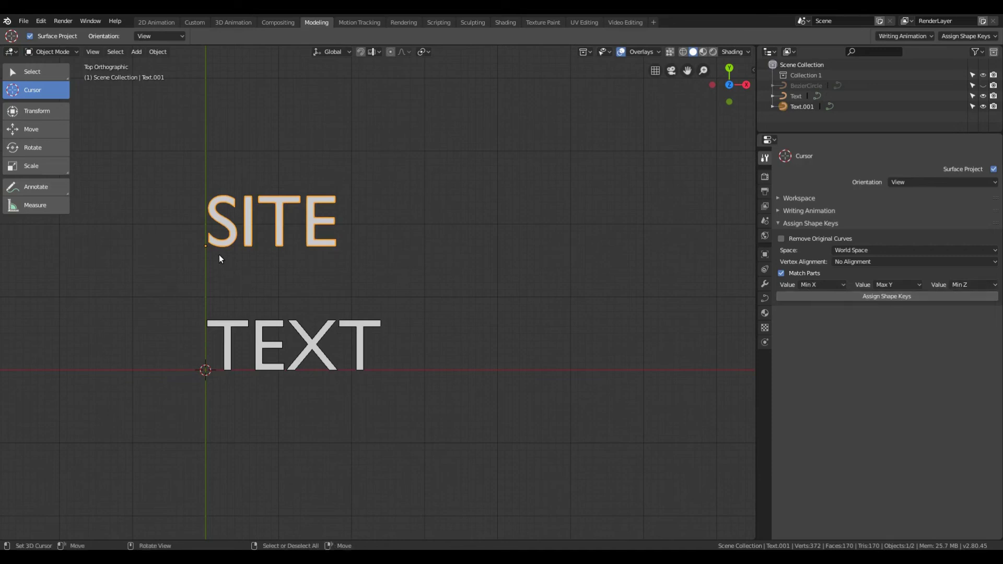
key("ctrl+z")
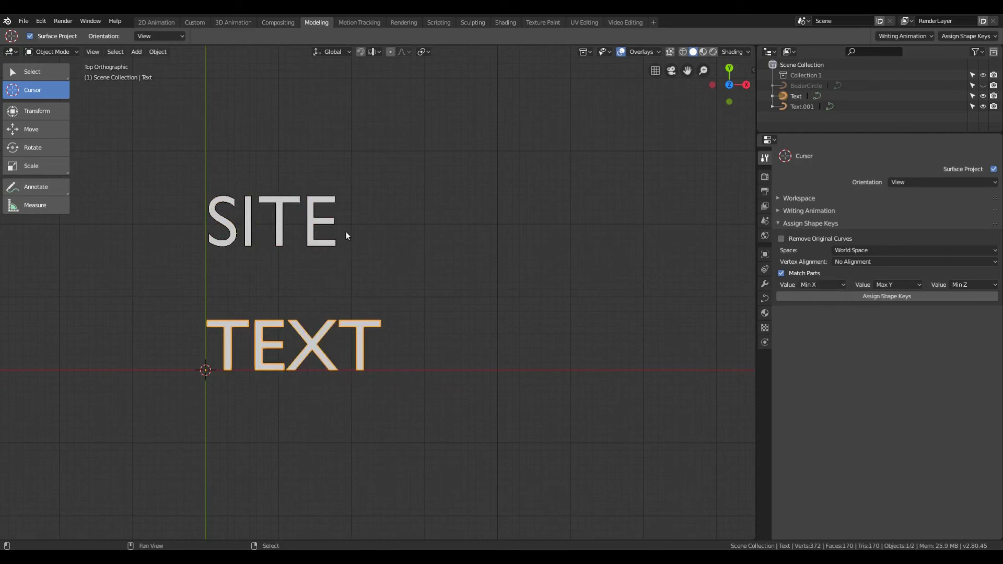
left_click(316, 230, "shift")
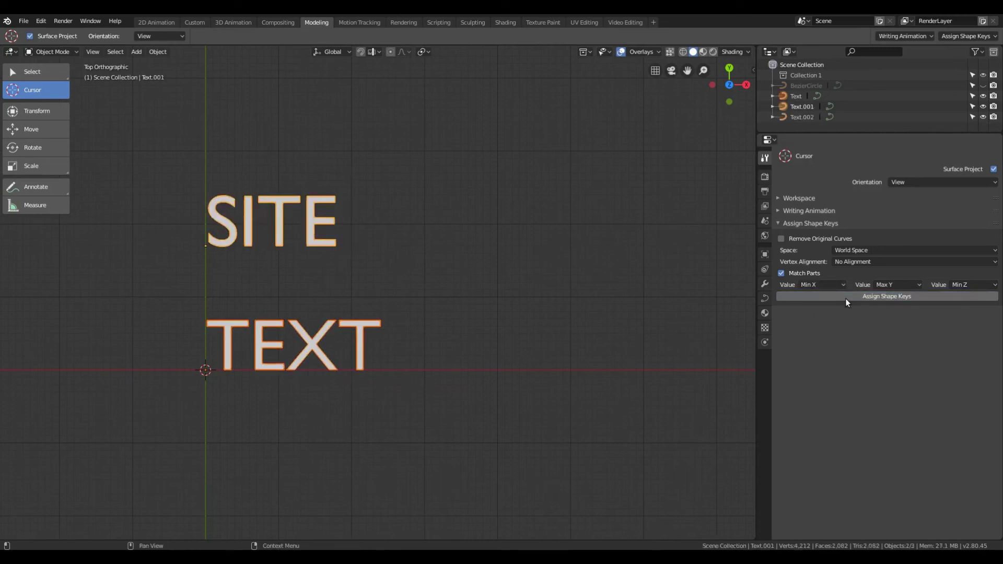
left_click(845, 296)
Step: Preview the SITE curve's morph by varying the Text shape key value, and delete both SITE curves
left_click(765, 298)
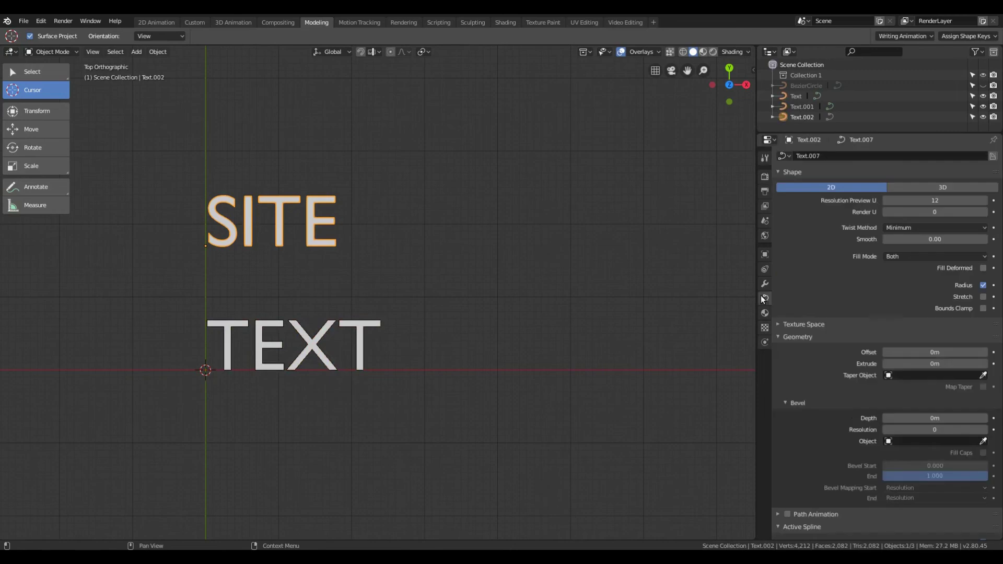
scroll(881, 470, "down", 15)
mouse_move(904, 484)
left_mouse_down()
mouse_move(993, 485)
mouse_move(889, 484)
left_mouse_up()
key("Delete")
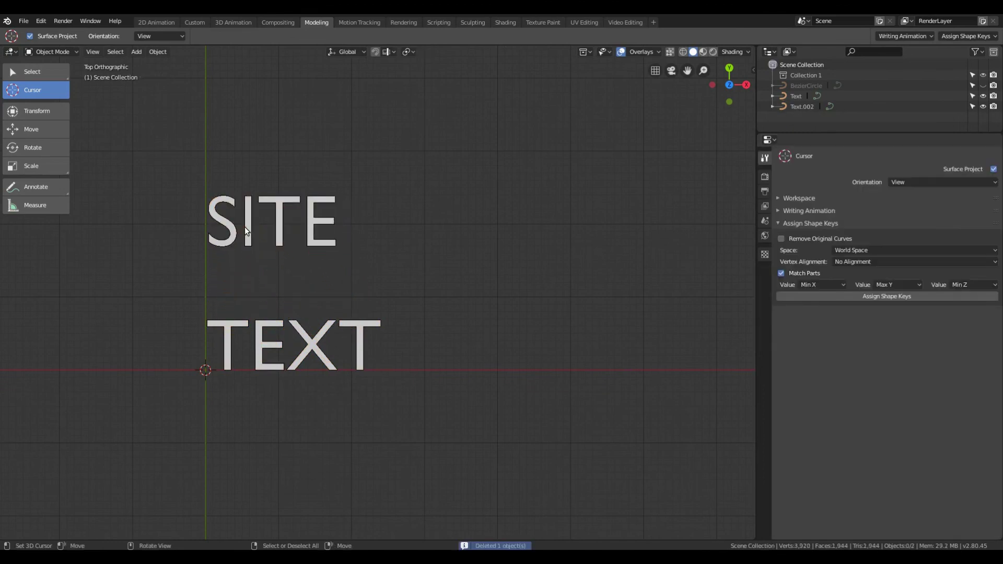
key("Delete")
Step: Add a text object reading NESTING, positioned about 1.8 m up along the global Y axis above TEXT
key("shift+a")
left_click(256, 273)
key("g")
left_click(271, 143)
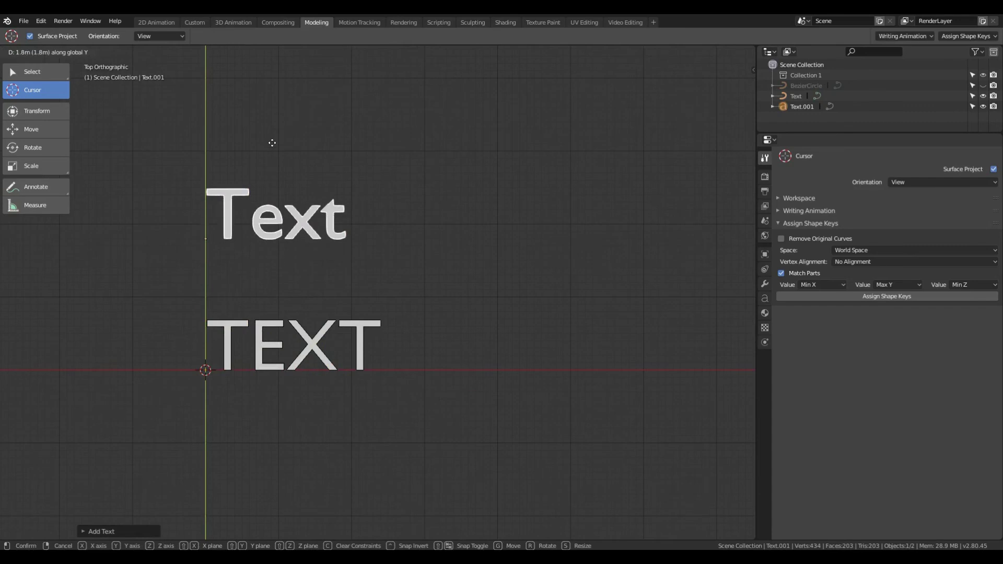
key("Tab")
key("BackSpace")
key("BackSpace")
key("BackSpace")
key("BackSpace")
type("NESTING")
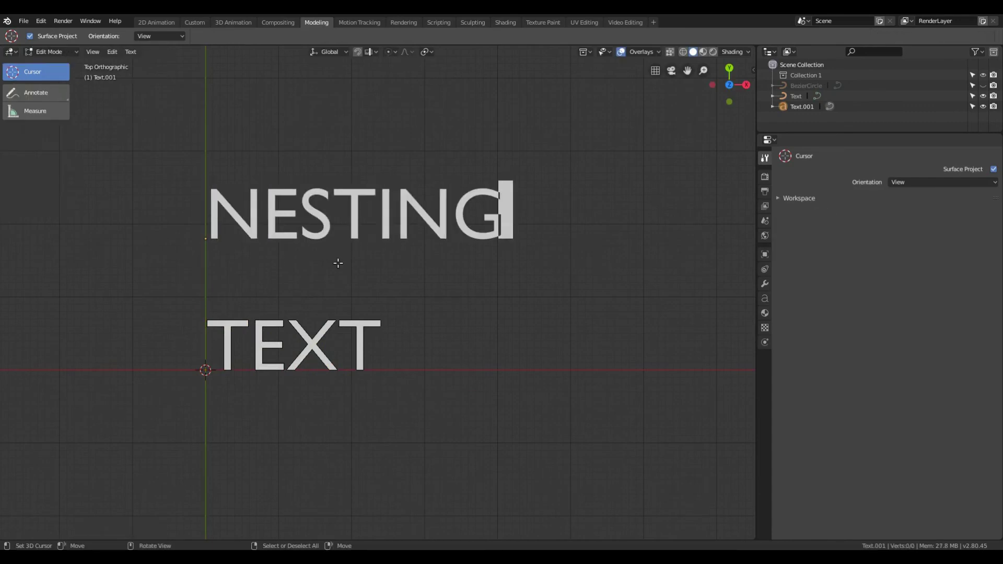
key("Tab")
Step: Convert NESTING to a curve and assign shape keys from TEXT to it with Match Parts on
key("F3")
key("Return")
left_click(288, 255)
key("a")
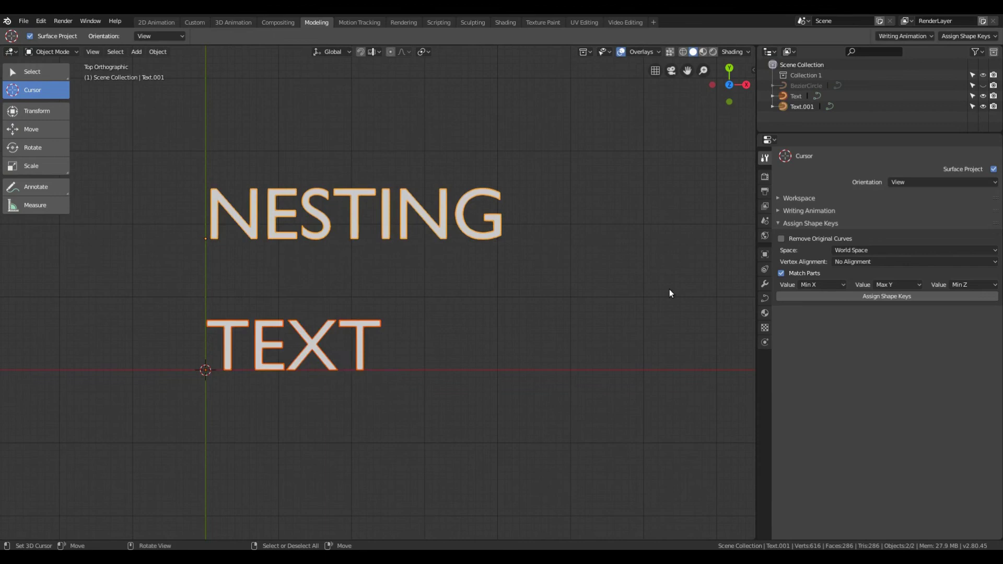
left_click(803, 296)
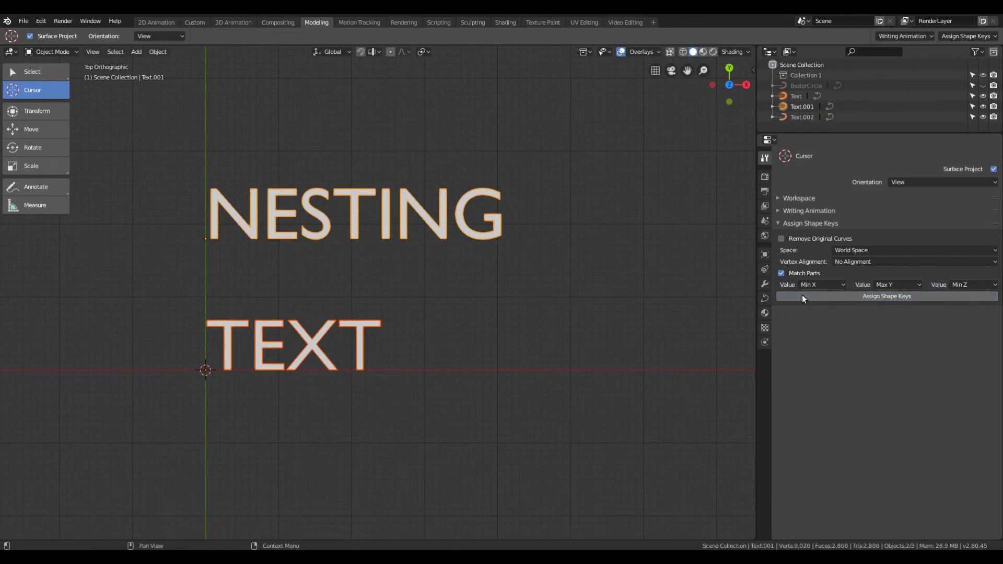
Step: Preview the NESTING curve's morph into TEXT by varying the Text shape key value
left_click(764, 298)
scroll(836, 418, "down", 10)
left_click(807, 517)
mouse_move(889, 484)
left_mouse_down()
mouse_move(988, 484)
mouse_move(889, 484)
left_mouse_up()
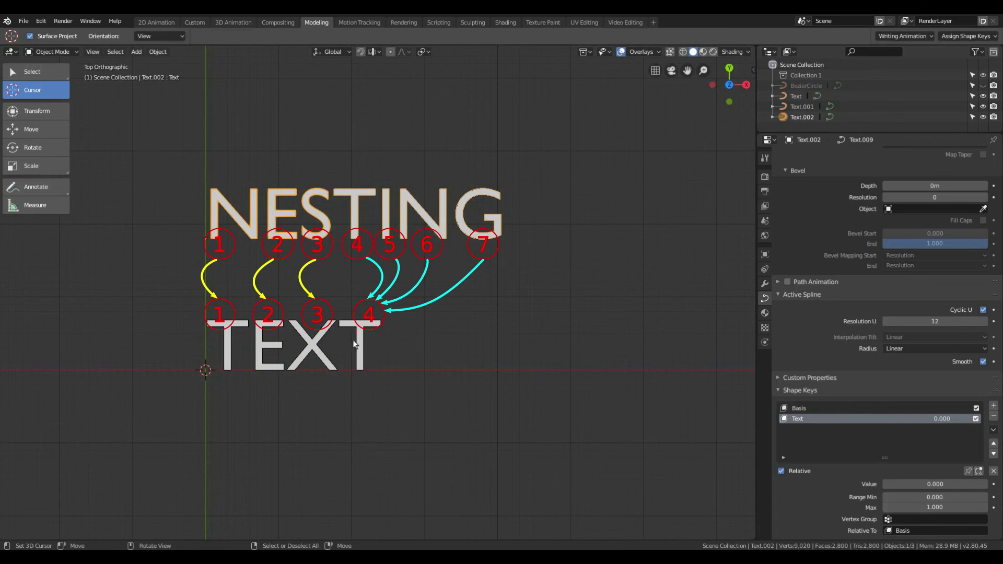
left_click(821, 285)
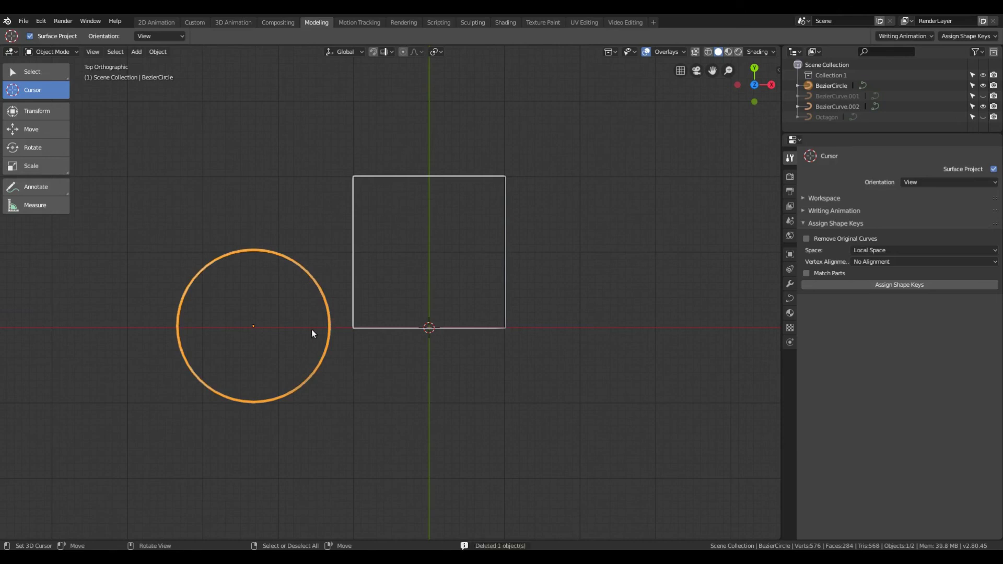
Step: Assign shape keys to the circle and square with the square active, enabling Remove Original Curves in Local Space with No Alignment
left_click(342, 306, "shift")
left_click(807, 238)
left_click(834, 285)
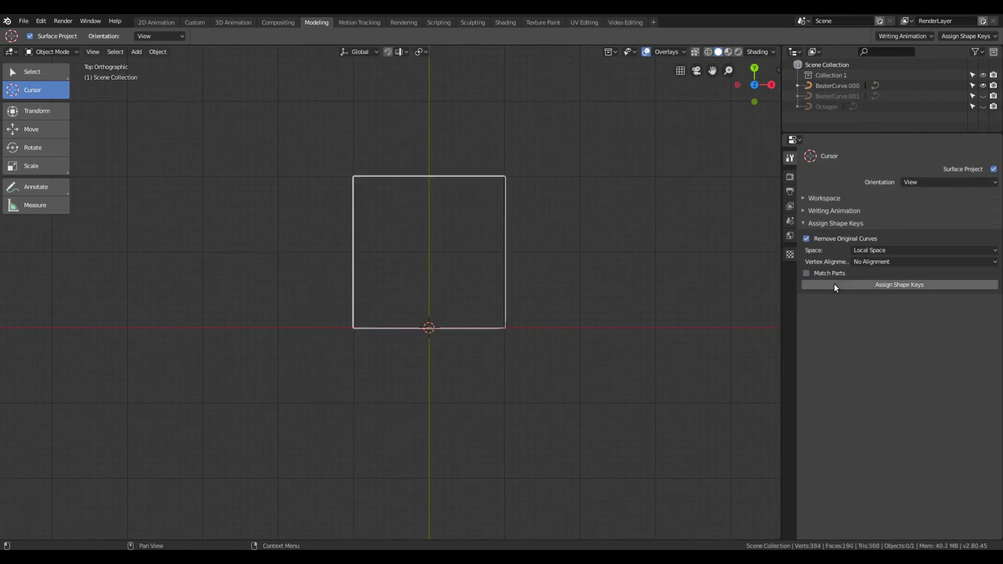
Step: Preview the new square curve's morph into the circle by varying the BezierCircle shape key value
scroll(842, 479, "down", 6)
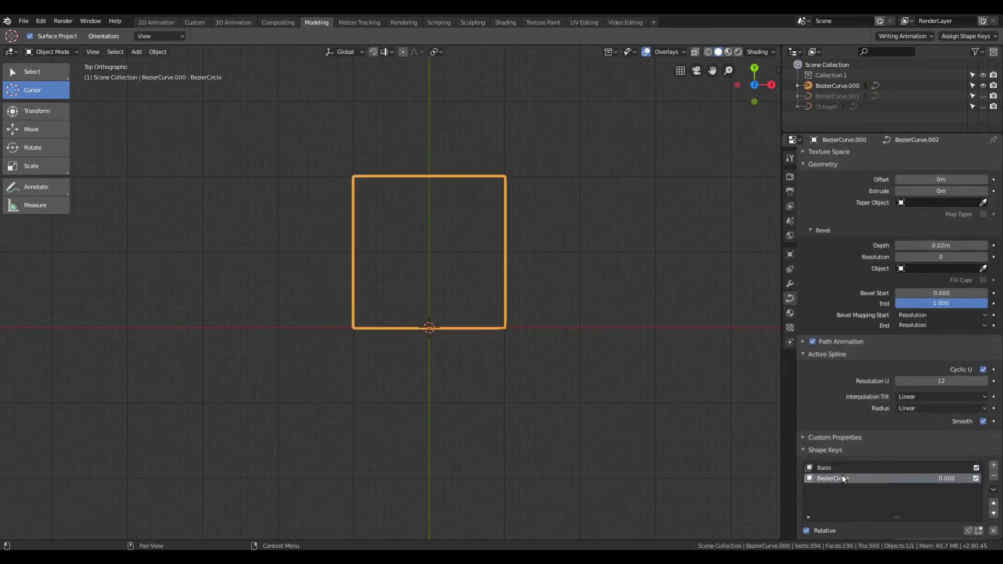
scroll(842, 480, "down", 3)
mouse_move(896, 484)
left_mouse_down()
mouse_move(988, 484)
mouse_move(897, 484)
left_mouse_up()
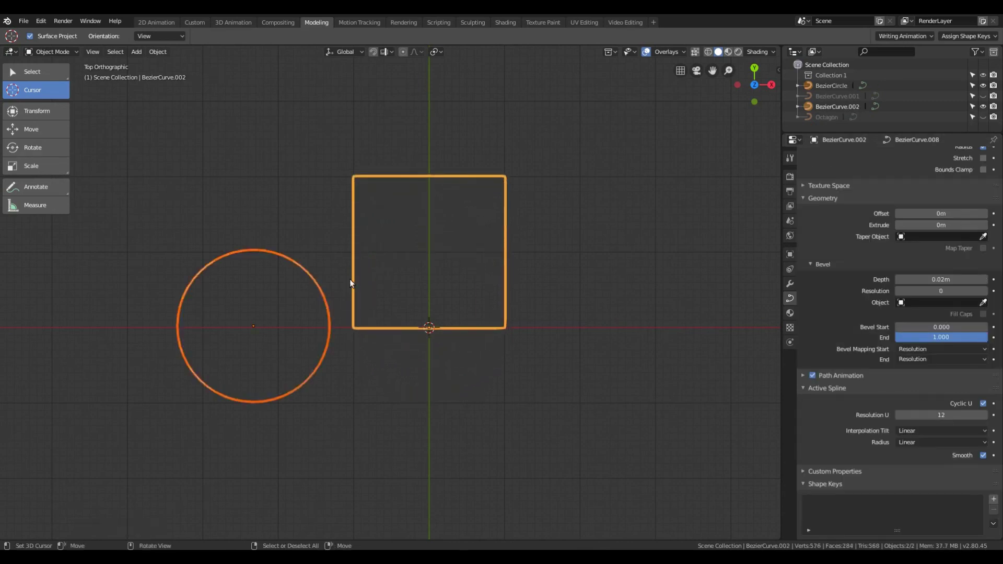
key("Tab")
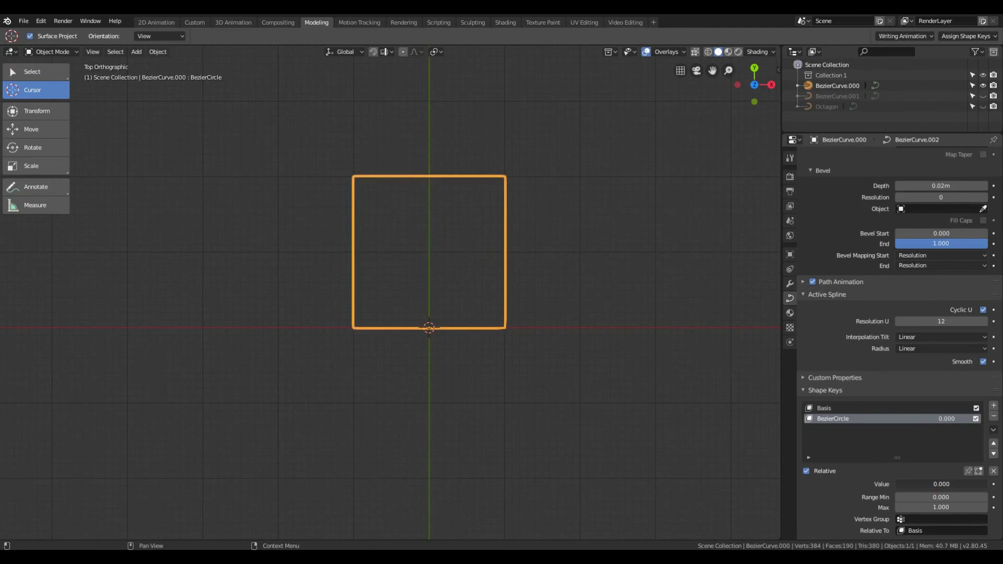
left_click_drag(904, 484, 988, 484)
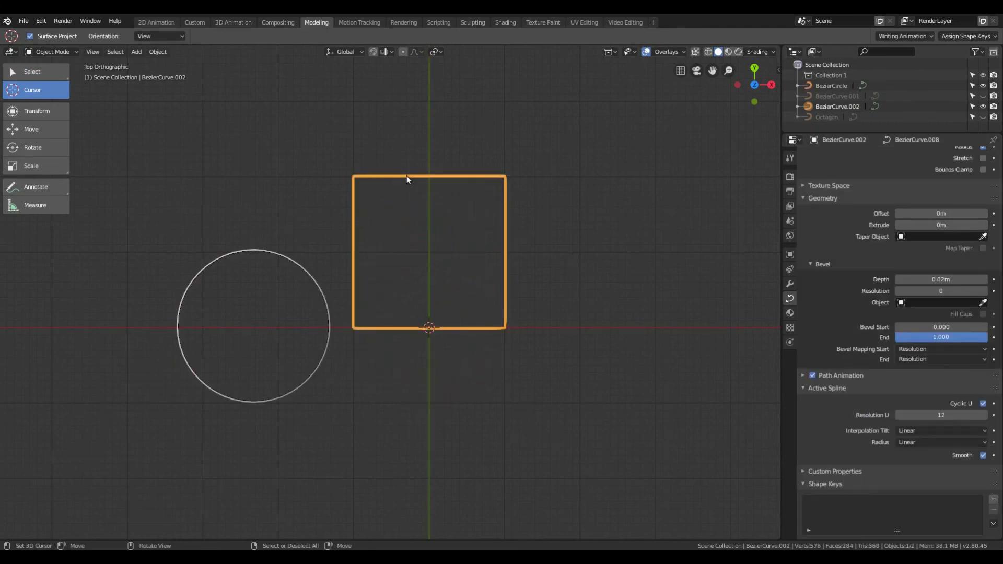
Step: Rotate the square by -45 degrees about the global Z axis and apply its object transform
key("r")
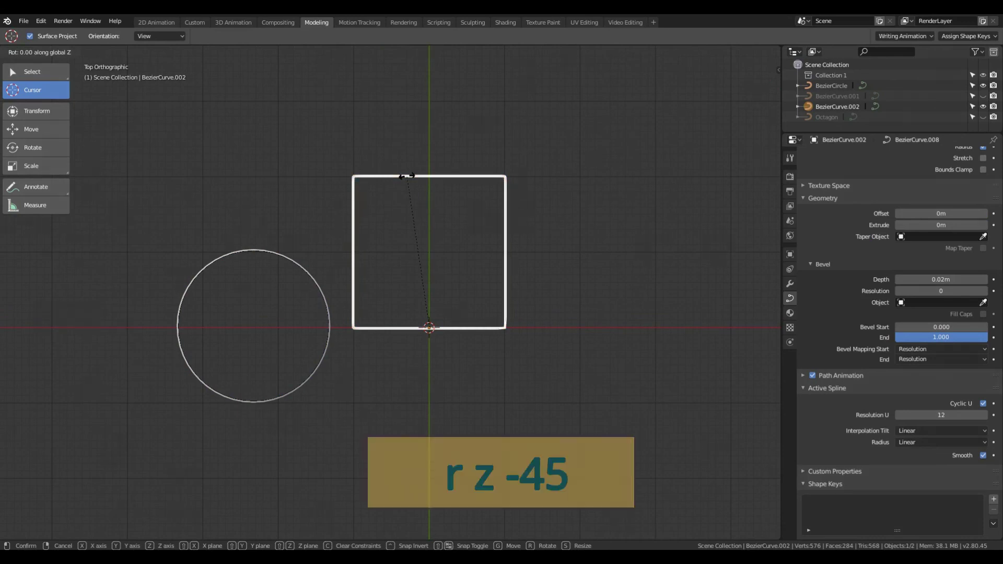
type("-45")
key("Return")
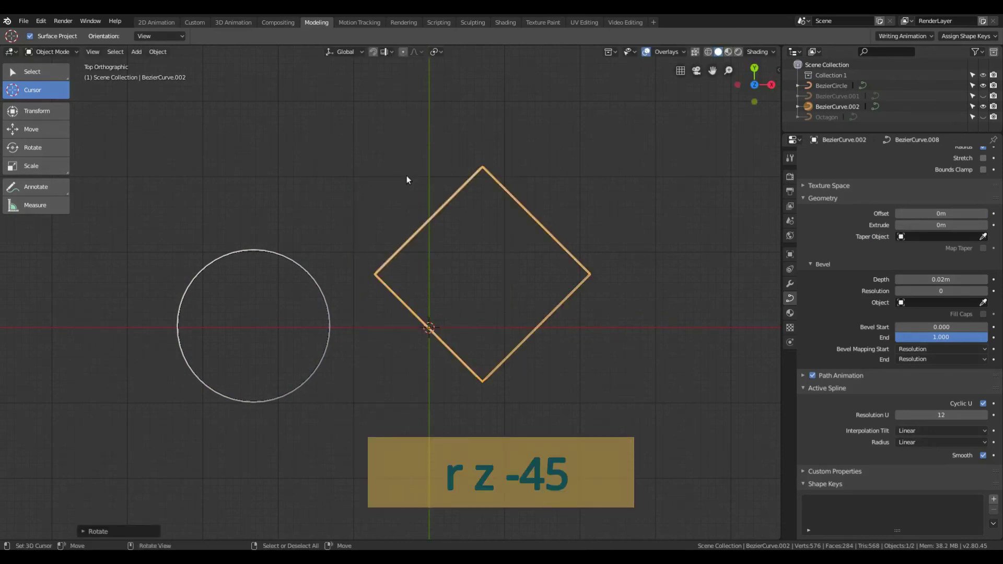
key("ctrl+a")
left_click(328, 296)
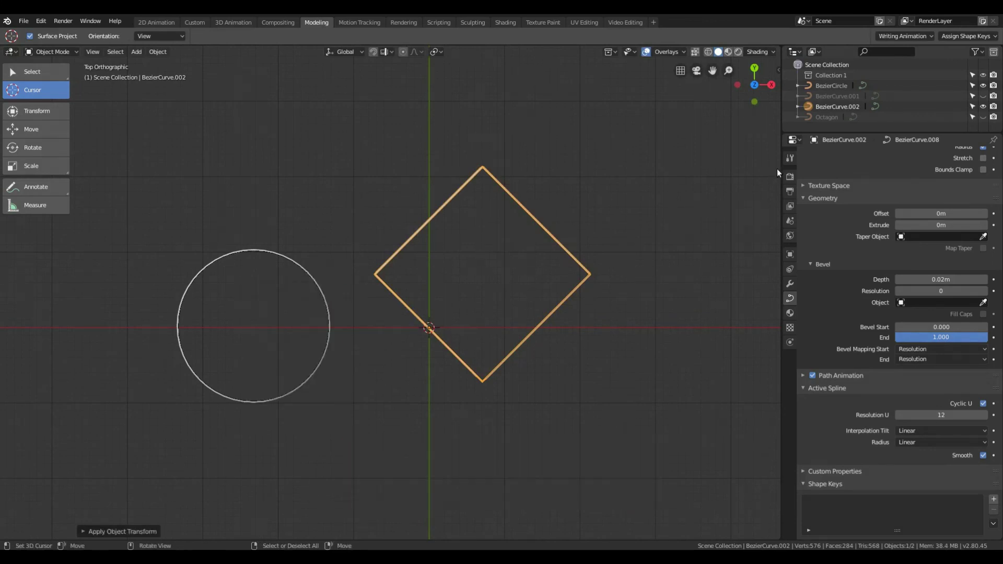
Step: Assign shape keys to the circle and rotated square, using Vertex Coordinates alignment with Max Y as the first criterion in Local Space
left_click(789, 159)
key("a")
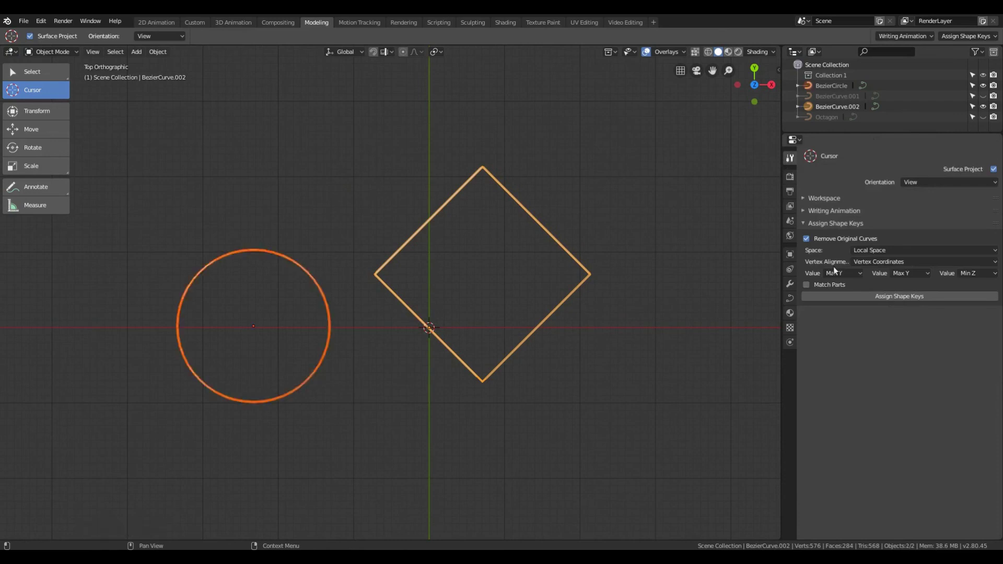
left_click(841, 273)
left_click(842, 273)
key("Tab")
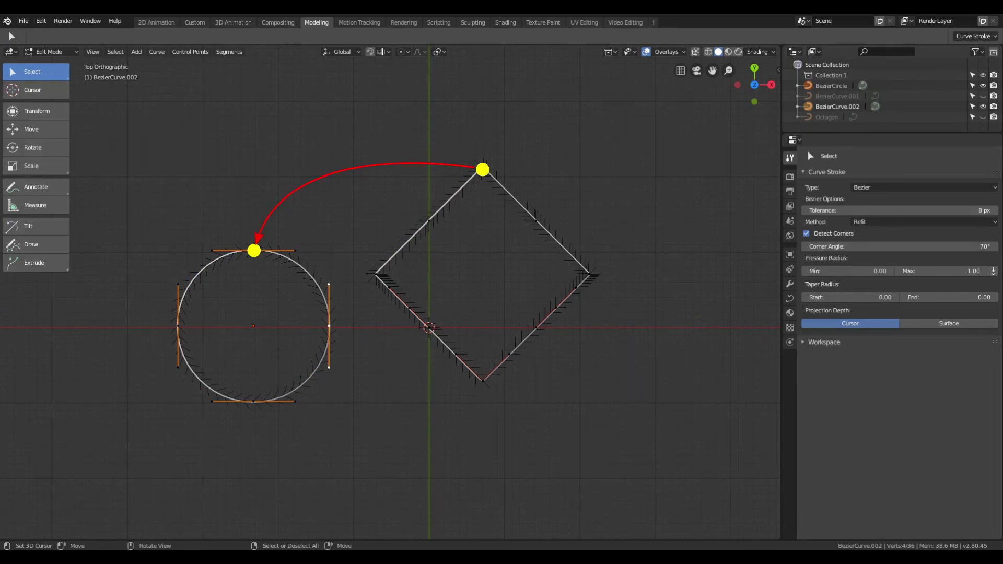
key("Tab")
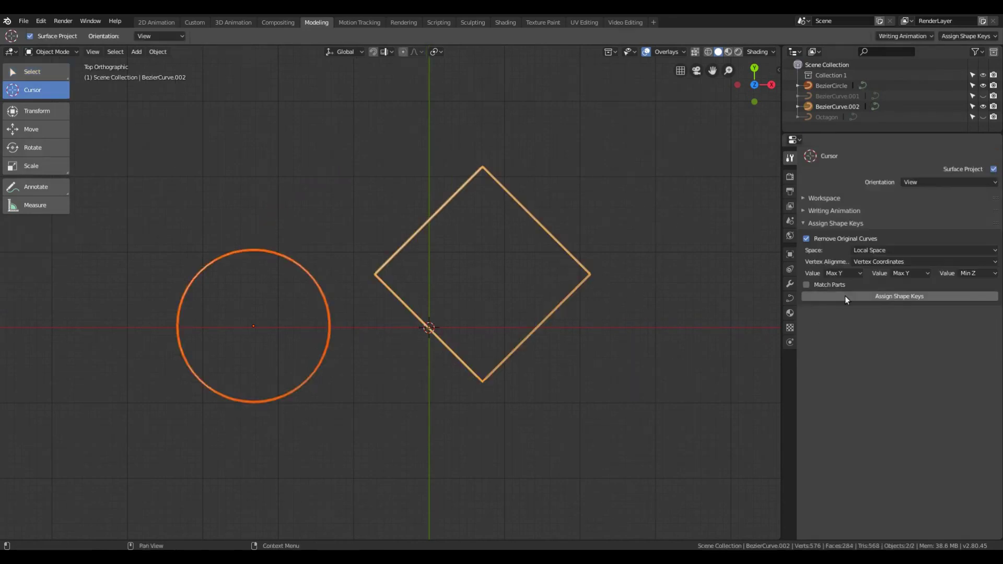
left_click(845, 296)
Step: Rotate the resulting diamond-shaped curve by 45 degrees about the global Z axis
type("r z ")
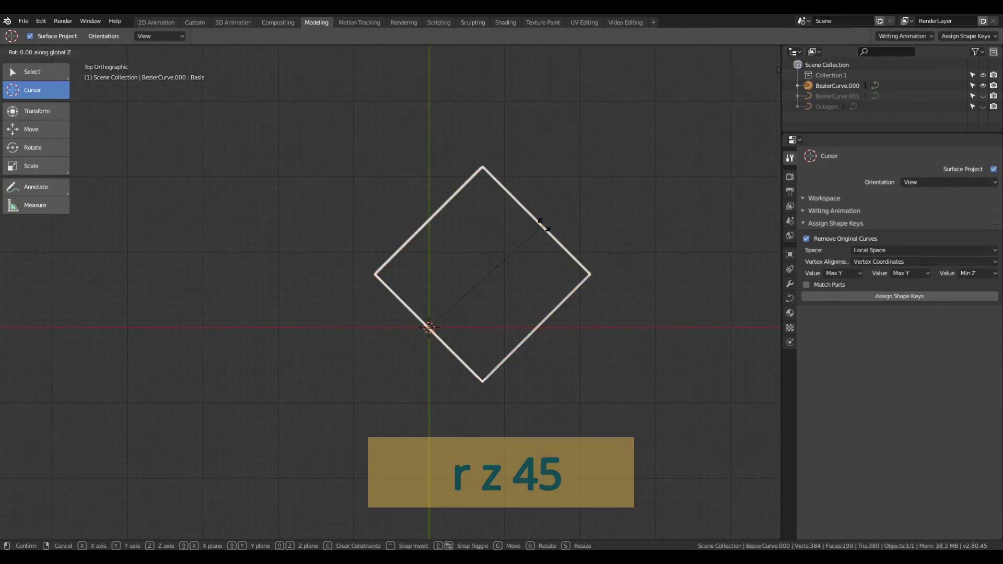
type("45")
key("Return")
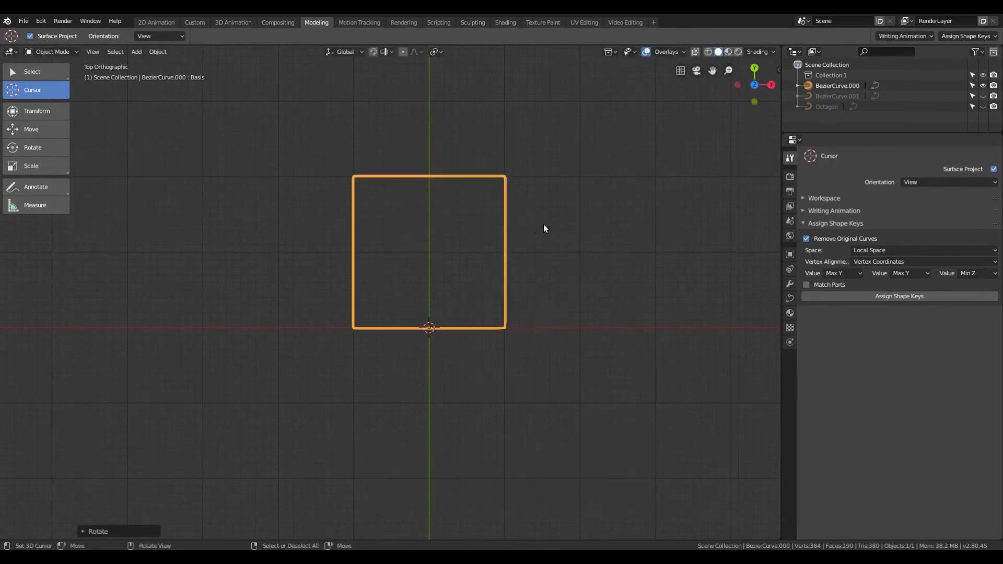
Step: Preview the realigned square's morph into the circle by varying the BezierCircle shape key value
left_click(790, 298)
scroll(866, 484, "down", 10)
left_click(866, 483)
scroll(898, 429, "down", 3)
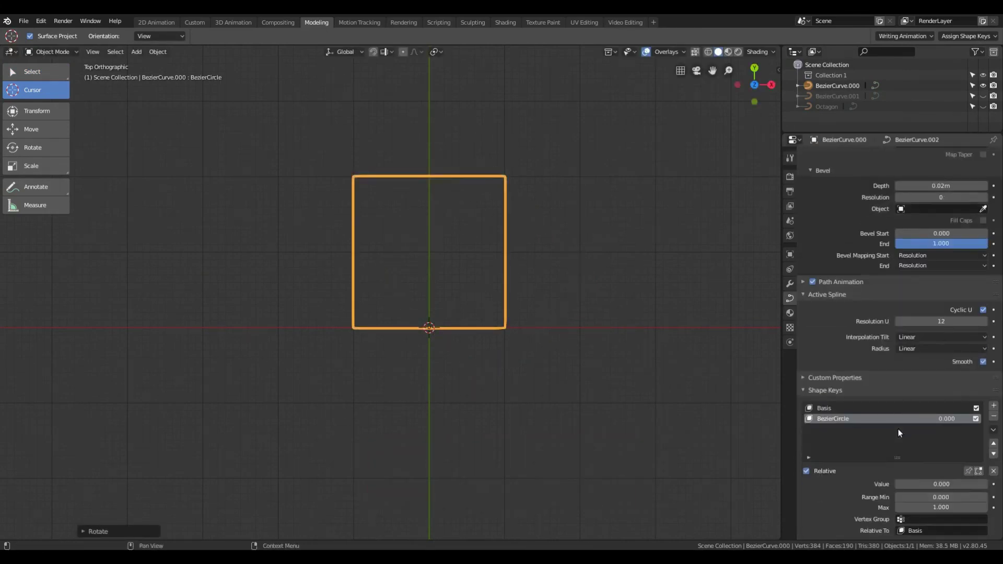
mouse_move(897, 483)
left_mouse_down()
mouse_move(985, 484)
mouse_move(896, 484)
left_mouse_up()
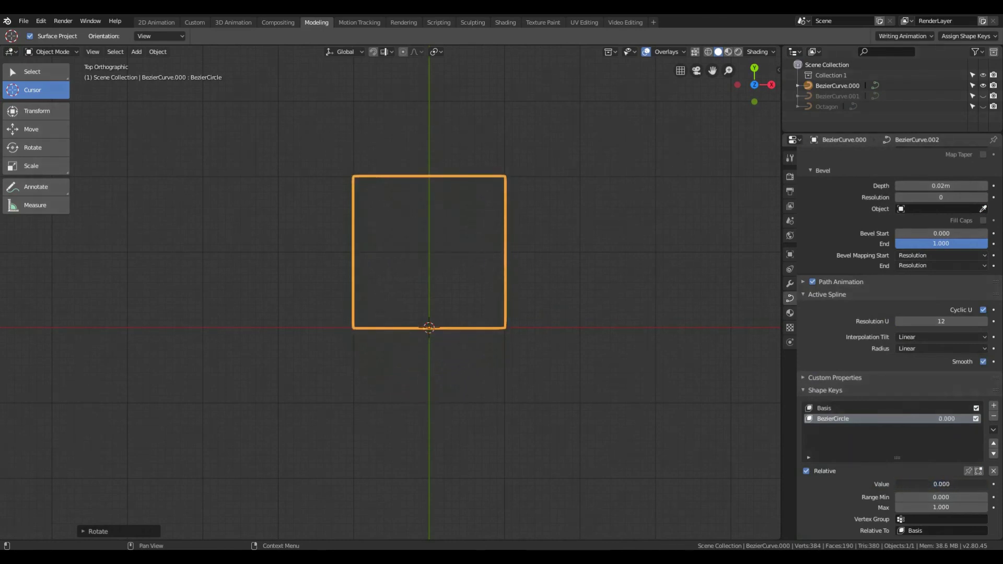